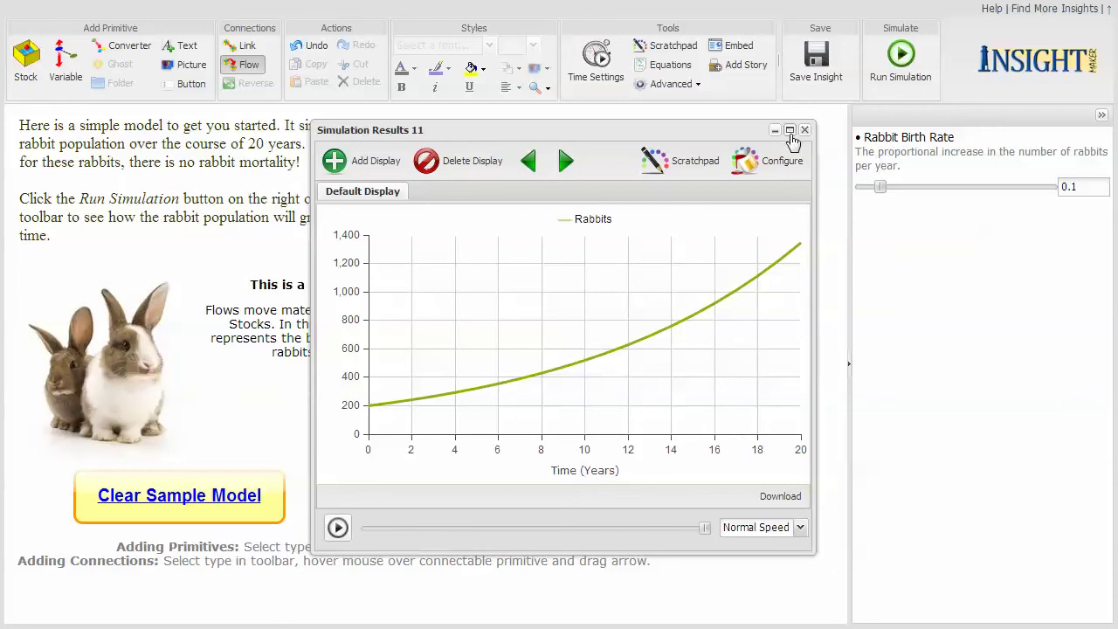
Close the simulation results and set the pause interval to 2 in the simulation time settings.
{"action": "left_click", "coordinate": [805, 131]}
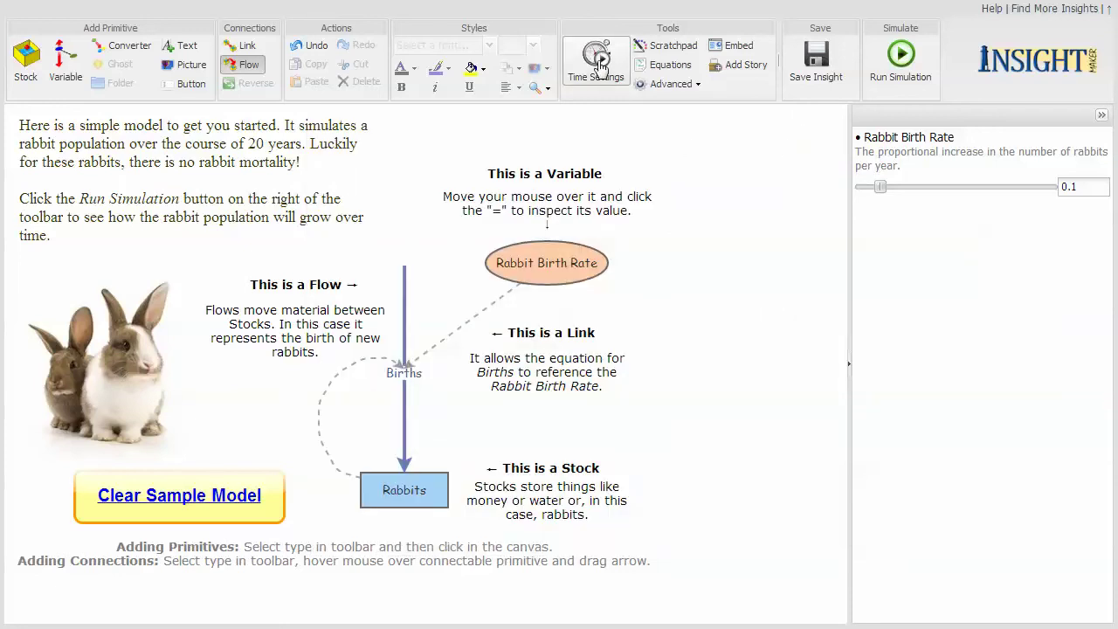
{"action": "left_click", "coordinate": [598, 57]}
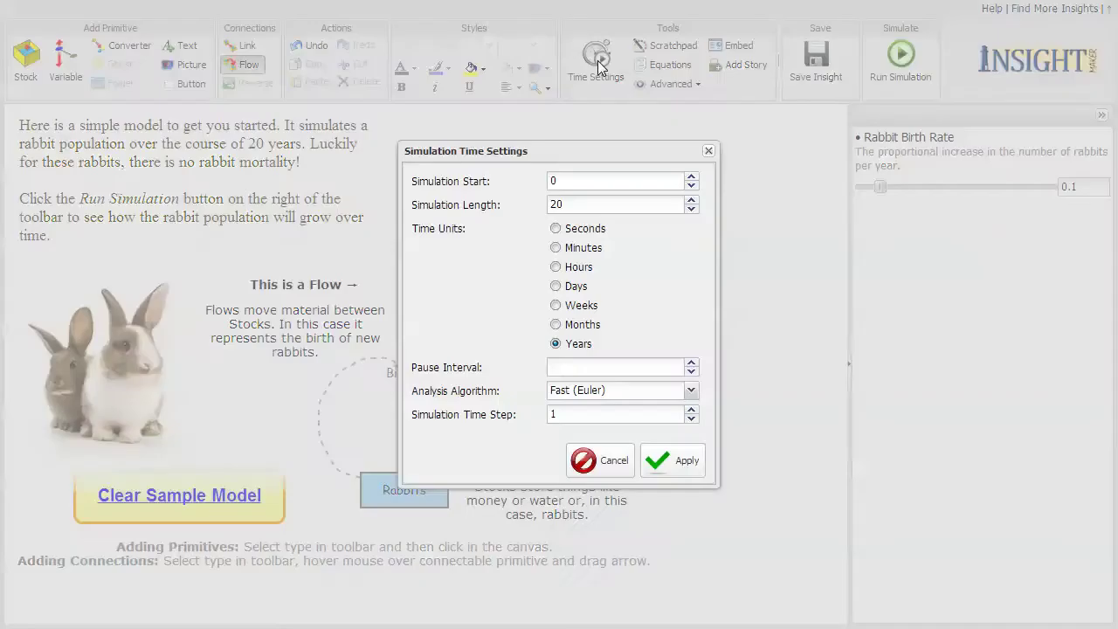
{"action": "left_click", "coordinate": [574, 368]}
{"action": "left_click", "coordinate": [676, 464]}
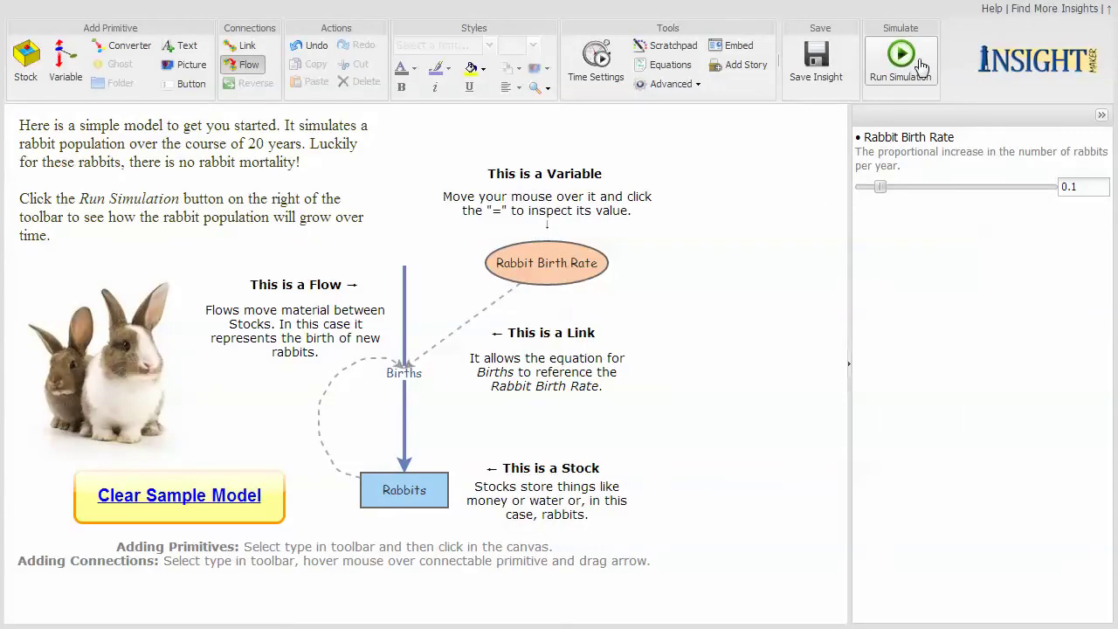
Run the simulation, widen the results window, and continue past the pauses with the Rabbit Birth Rate set to 0.2.
{"action": "left_click", "coordinate": [900, 62]}
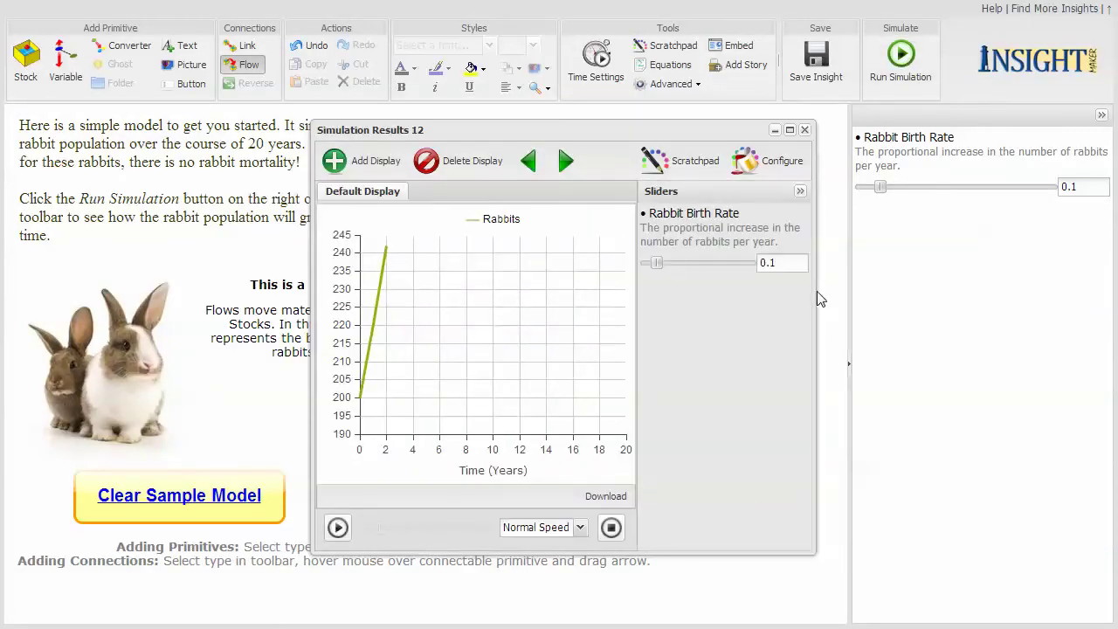
{"action": "left_click_drag", "start_coordinate": [812, 297], "coordinate": [983, 317]}
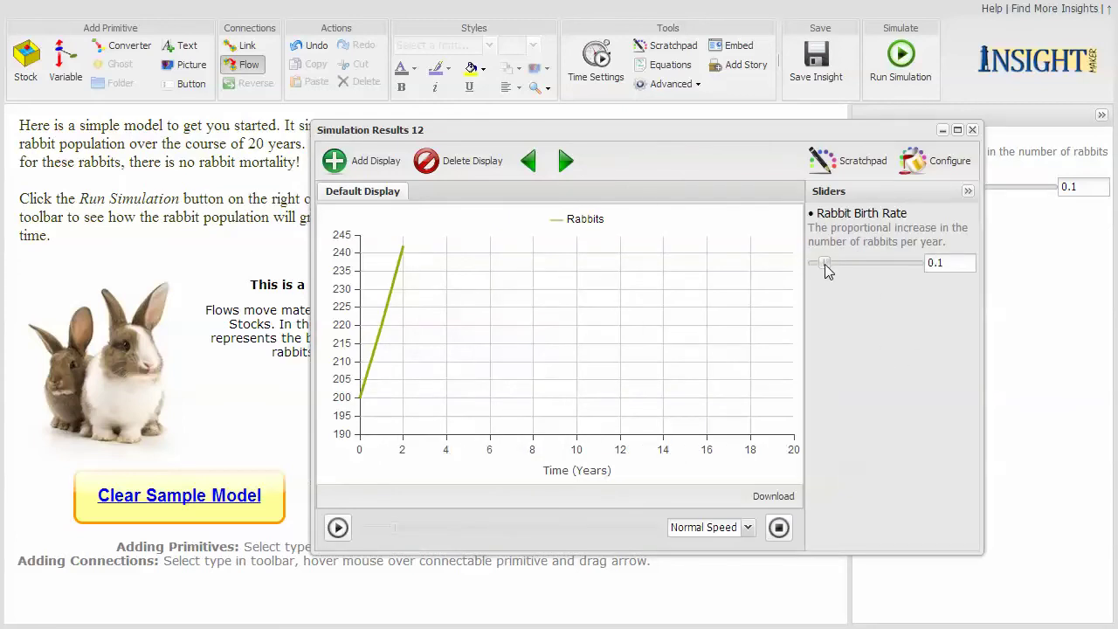
{"action": "left_click_drag", "start_coordinate": [826, 264], "coordinate": [835, 264]}
{"action": "left_click", "coordinate": [338, 527]}
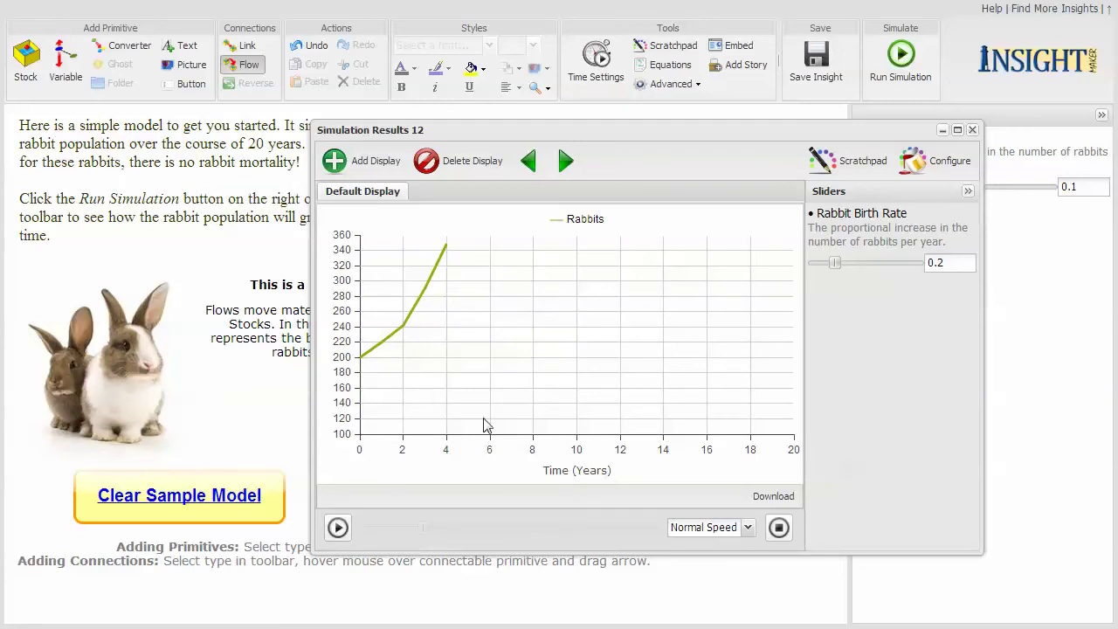
{"action": "left_click", "coordinate": [336, 528]}
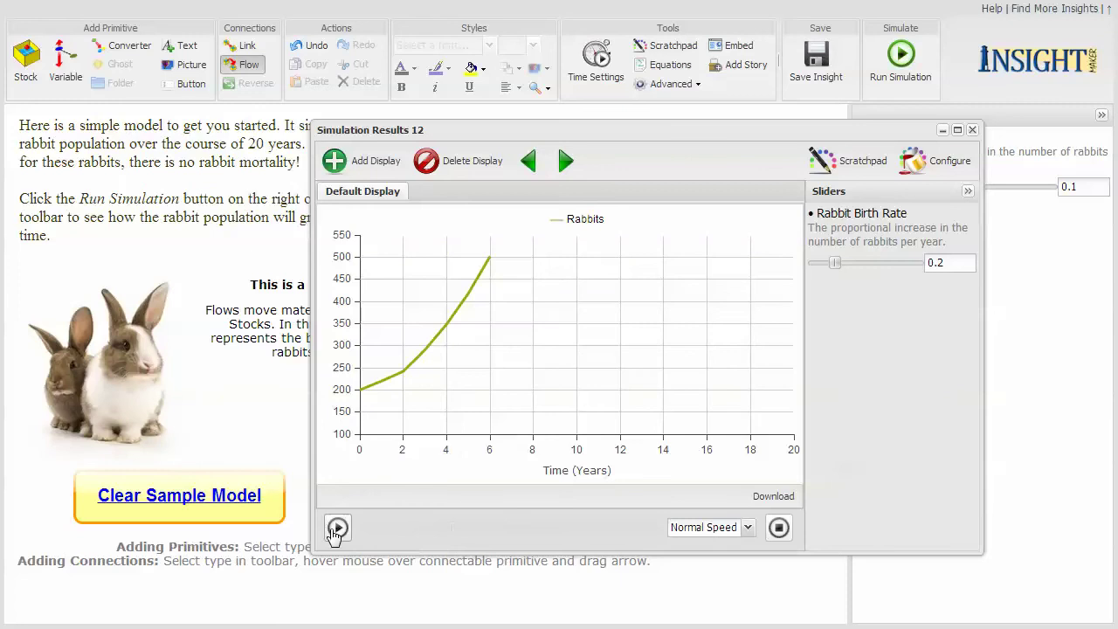
Lower the Rabbit Birth Rate to 0 in the paused simulation and continue through the following pauses up to year 12.
{"action": "left_click_drag", "start_coordinate": [840, 262], "coordinate": [820, 265]}
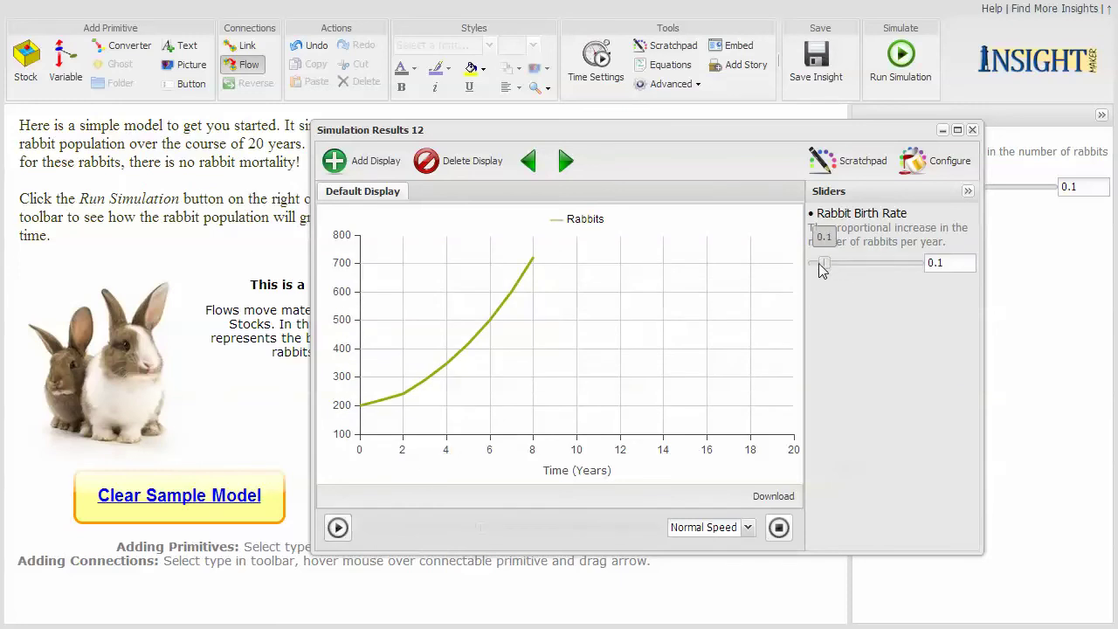
{"action": "left_click", "coordinate": [337, 528]}
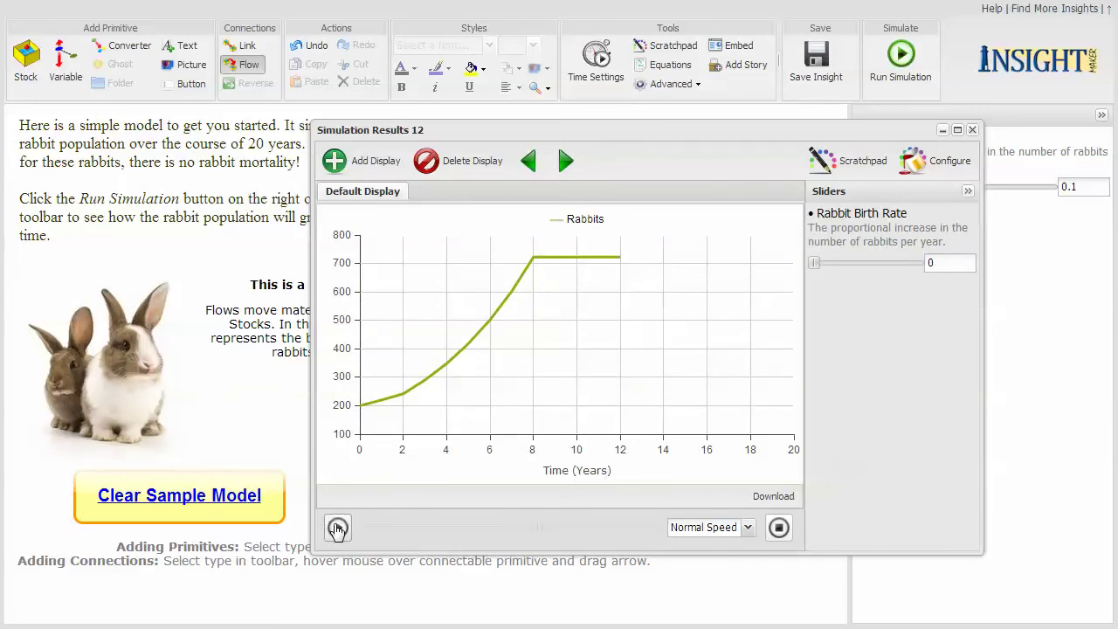
{"action": "left_click", "coordinate": [337, 527]}
Raise the Rabbit Birth Rate to 0.2, continue the simulation to year 14, and close the results.
{"action": "left_click_drag", "start_coordinate": [820, 263], "coordinate": [835, 262]}
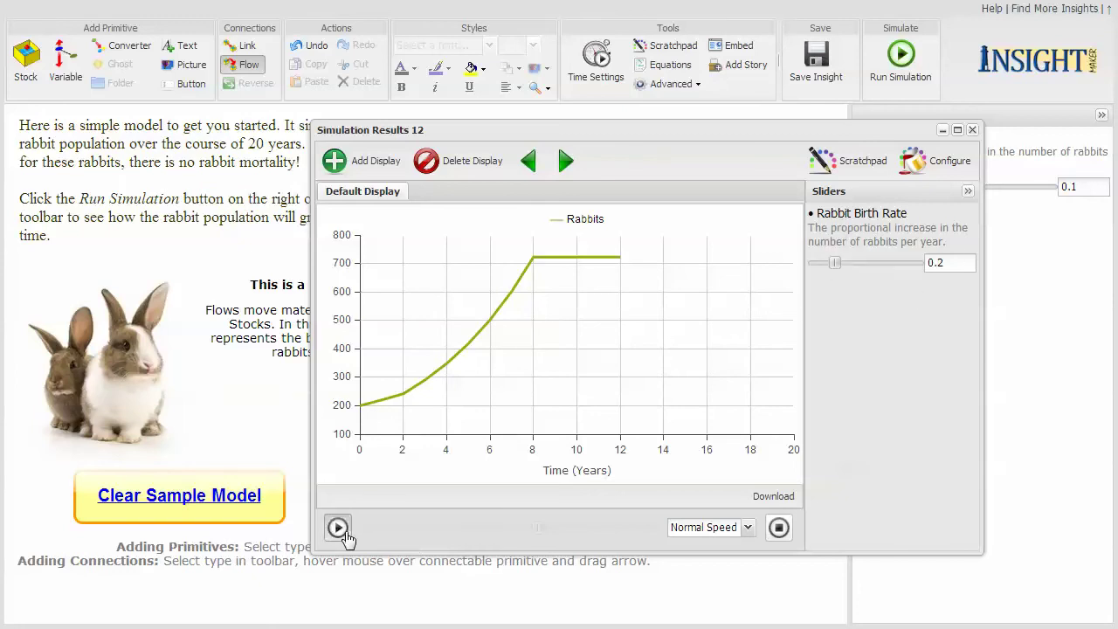
{"action": "left_click", "coordinate": [338, 528]}
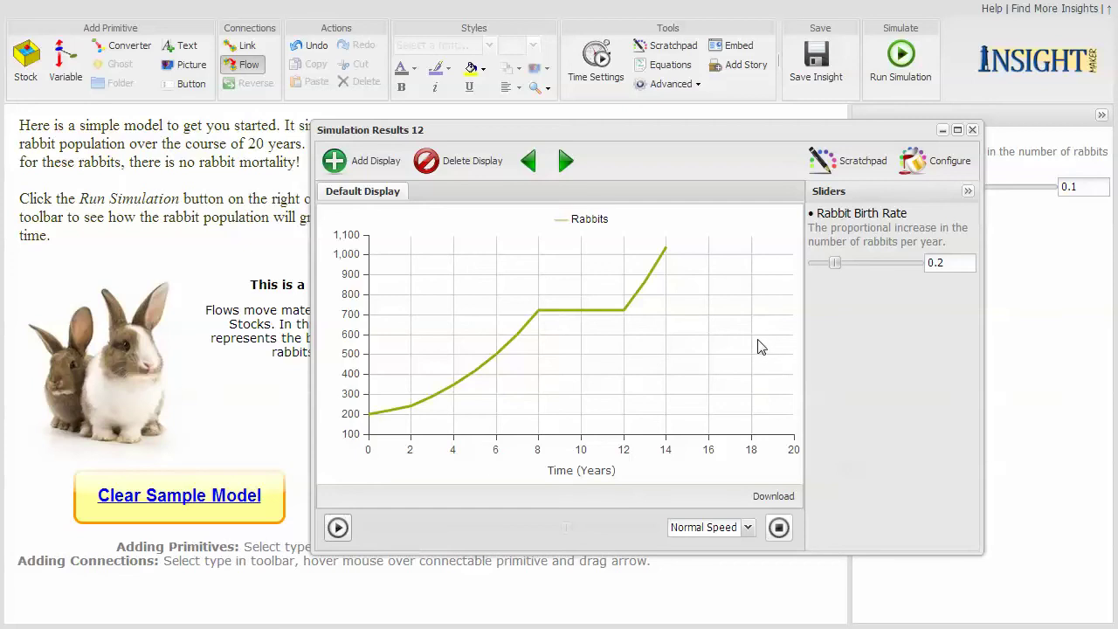
{"action": "left_click", "coordinate": [973, 130]}
Set the simulation time step to 0.5 in the time settings and apply it.
{"action": "left_click", "coordinate": [598, 59]}
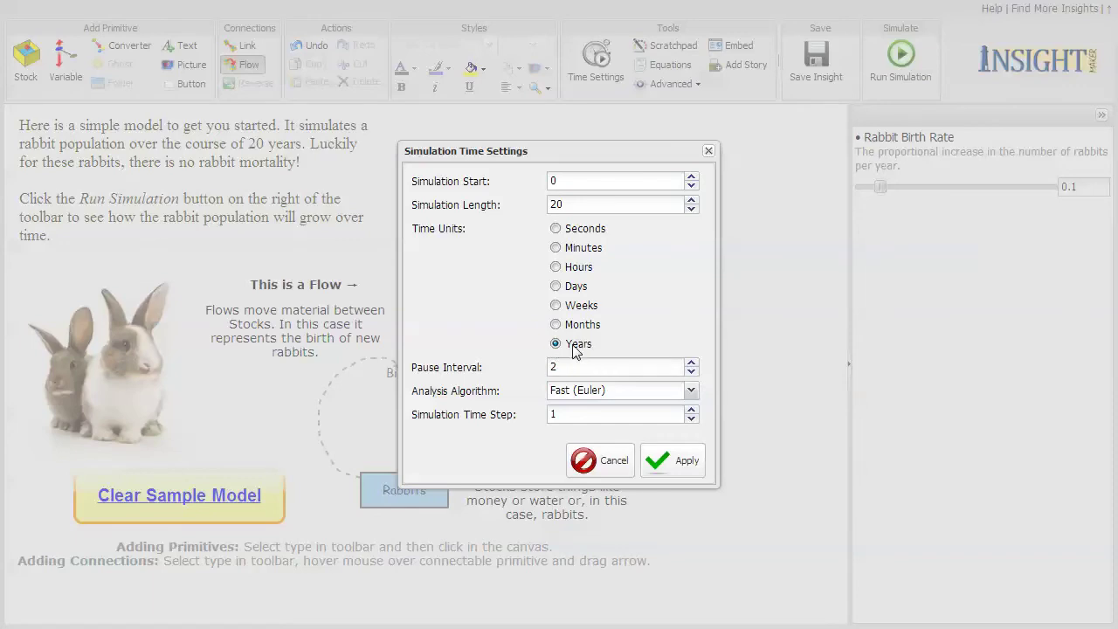
{"action": "left_click", "coordinate": [556, 418]}
{"action": "type", "text": ".5"}
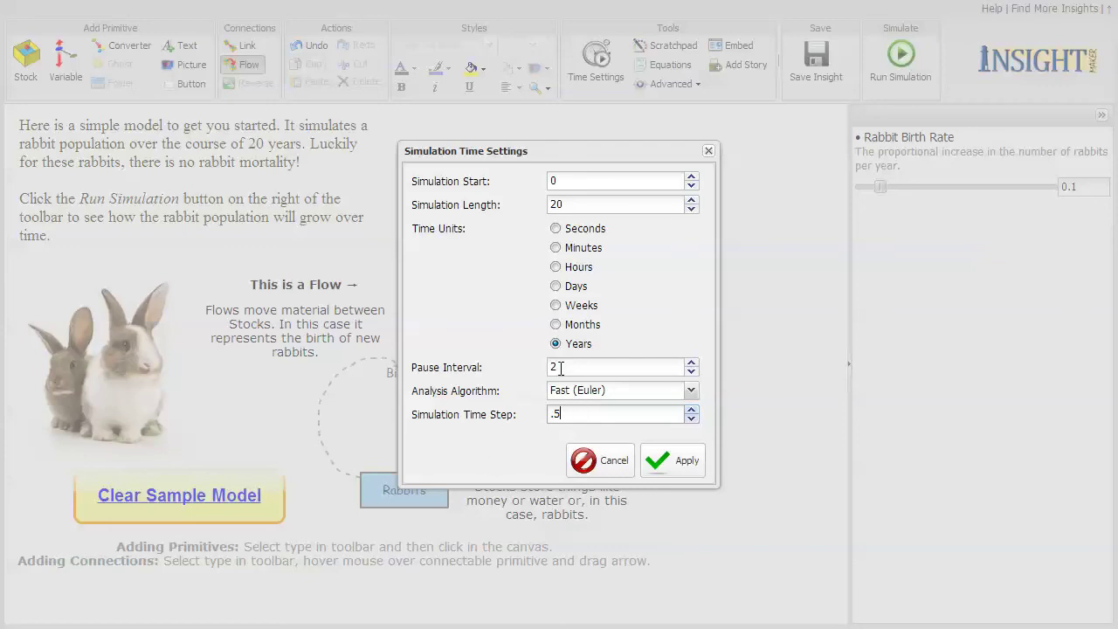
{"action": "left_click", "coordinate": [666, 461]}
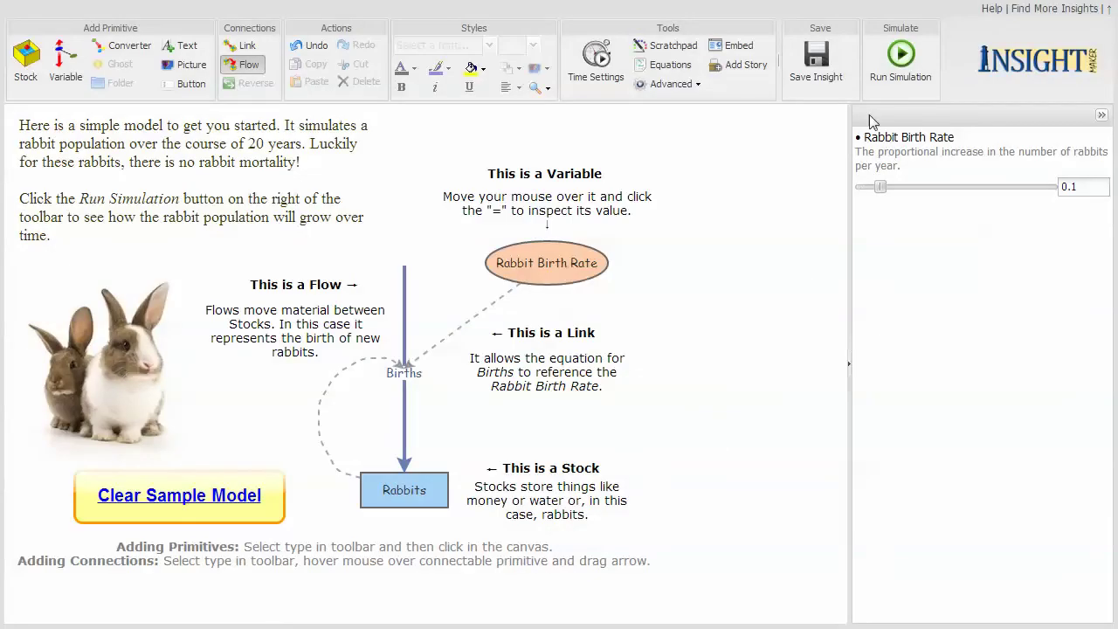
Run the simulation with the 0.5 time step, examine the Rabbits curve up to the first pause, and close the results.
{"action": "left_click", "coordinate": [917, 54]}
{"action": "mouse_move", "coordinate": [378, 250]}
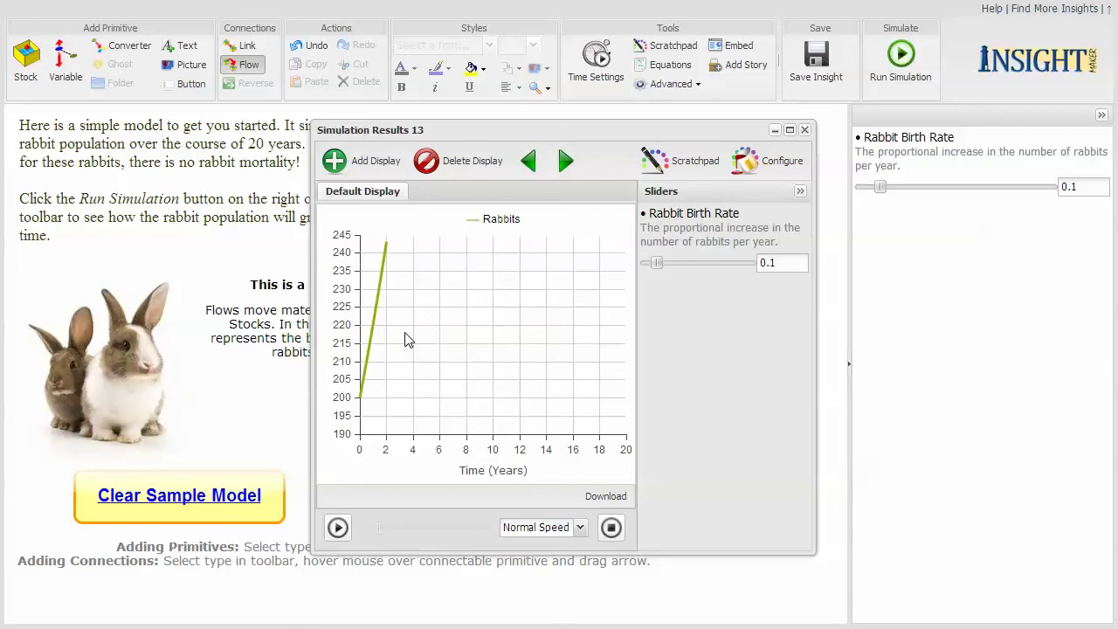
{"action": "left_click", "coordinate": [805, 130]}
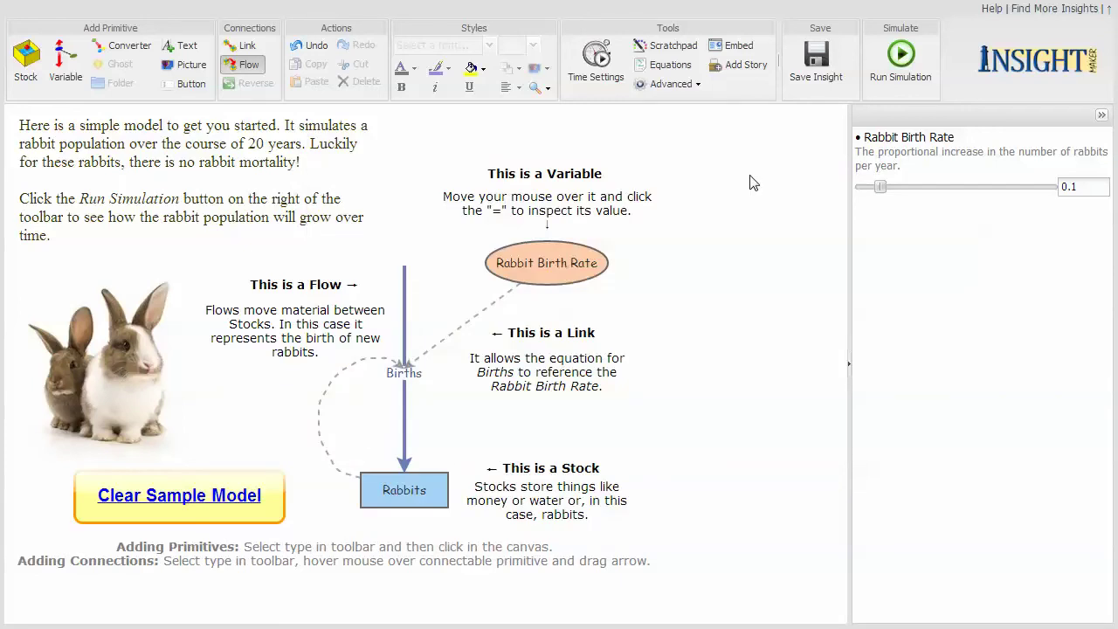
Clear the pause interval and set the simulation time step to 1 in the time settings.
{"action": "left_click", "coordinate": [598, 59]}
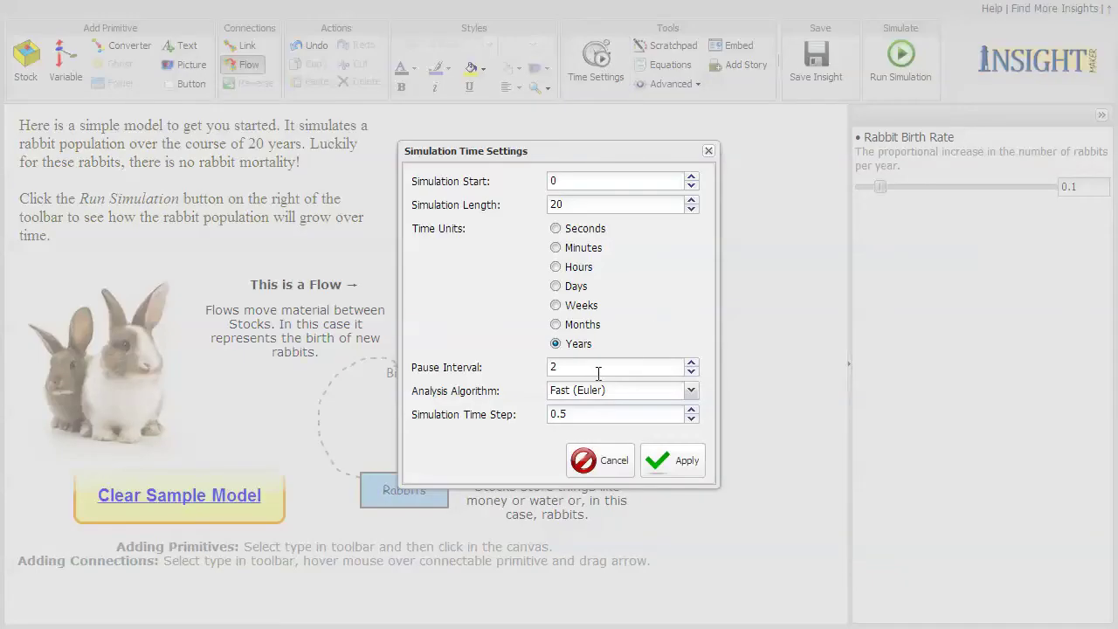
{"action": "double_click", "coordinate": [552, 366]}
{"action": "key", "text": "BackSpace"}
{"action": "left_click_drag", "start_coordinate": [575, 416], "coordinate": [540, 419]}
{"action": "type", "text": "1"}
{"action": "left_click", "coordinate": [665, 452]}
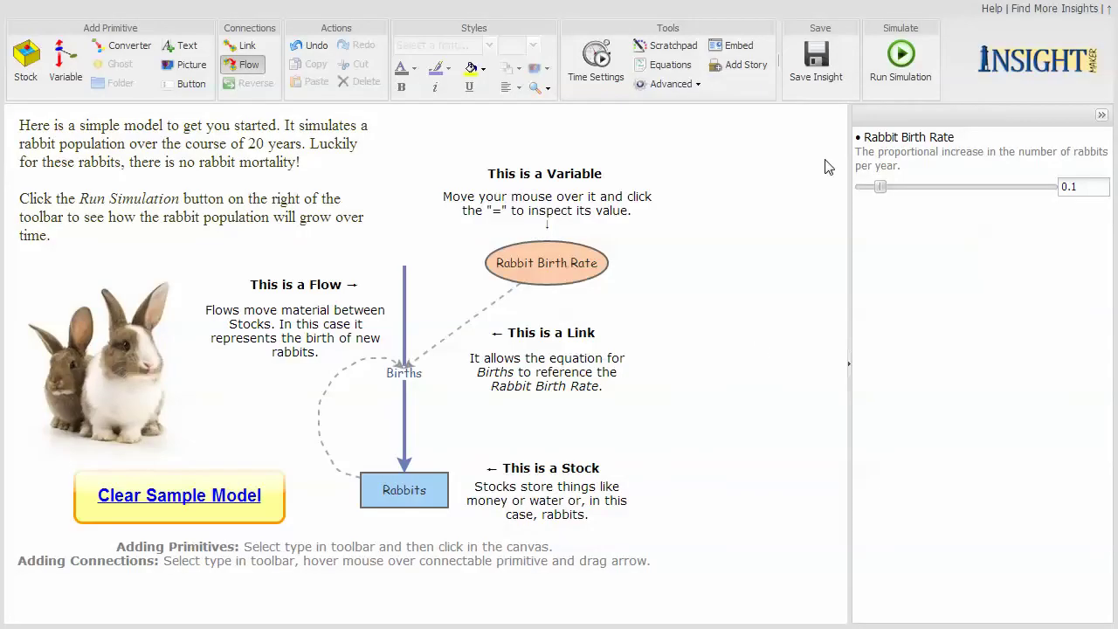
Run the simulation without a pause interval, pause and replay its playback several times, and close the results.
{"action": "left_click", "coordinate": [913, 57]}
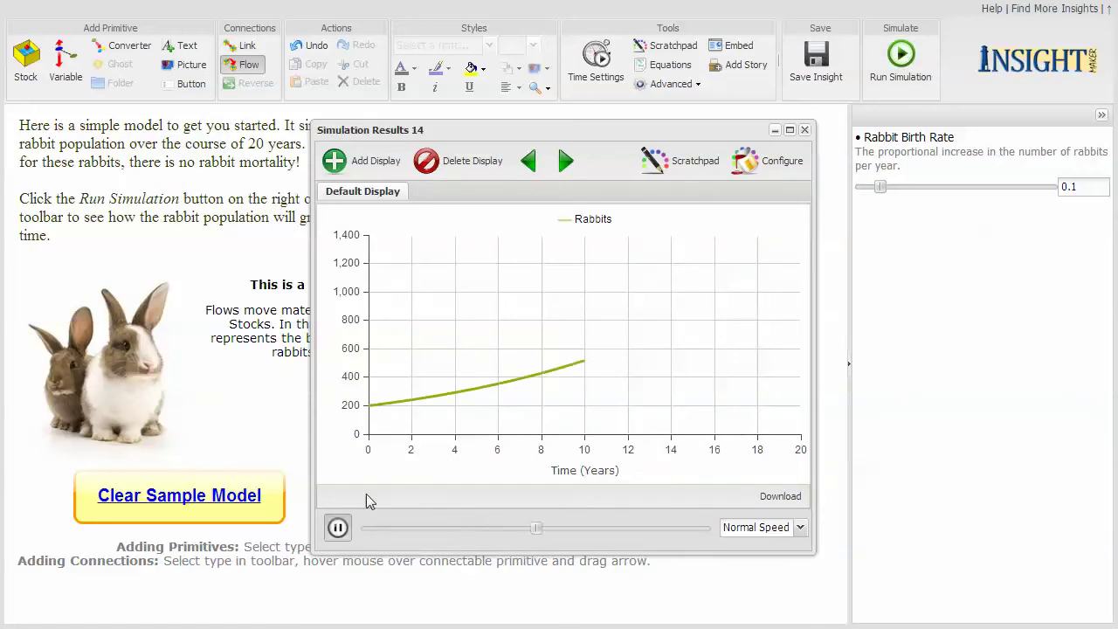
{"action": "left_click", "coordinate": [332, 534]}
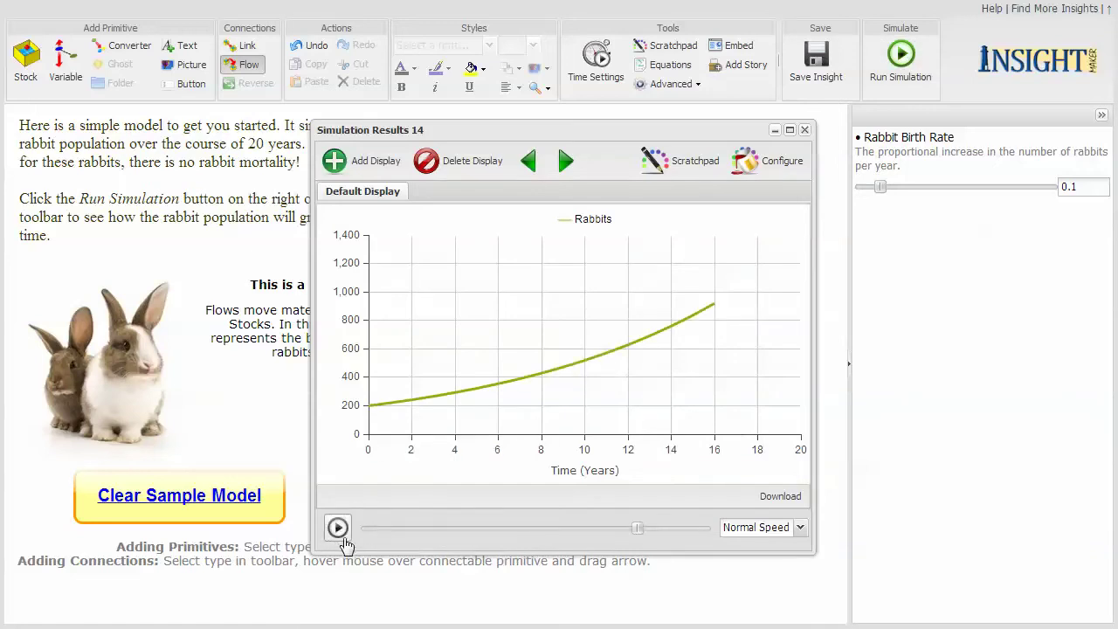
{"action": "left_click", "coordinate": [338, 528]}
{"action": "left_click", "coordinate": [338, 530]}
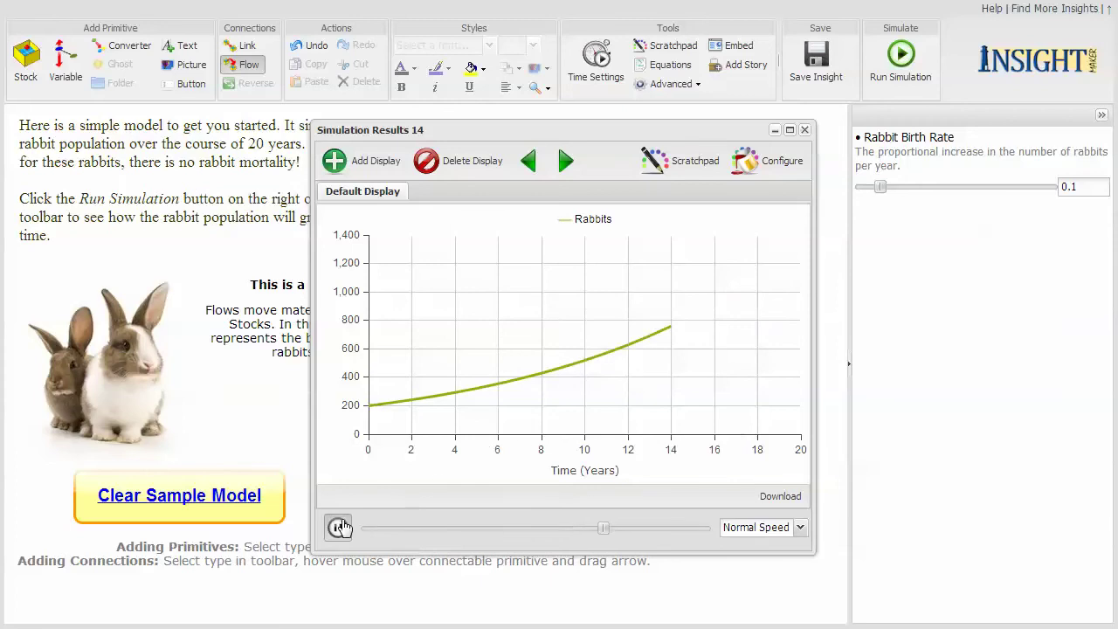
{"action": "left_click", "coordinate": [338, 529]}
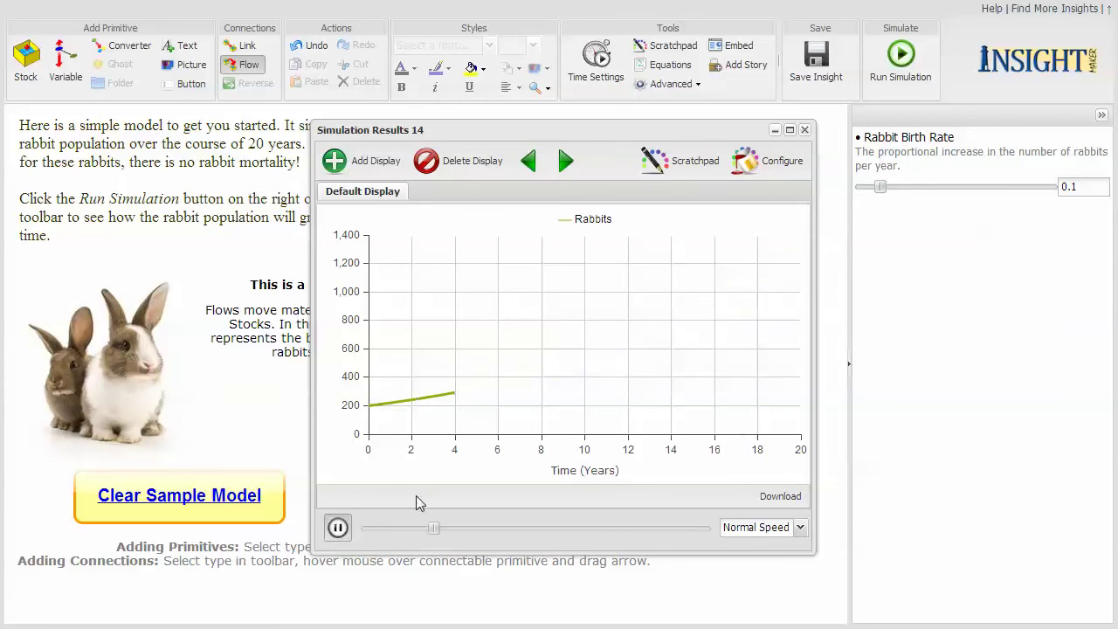
{"action": "left_click", "coordinate": [338, 529]}
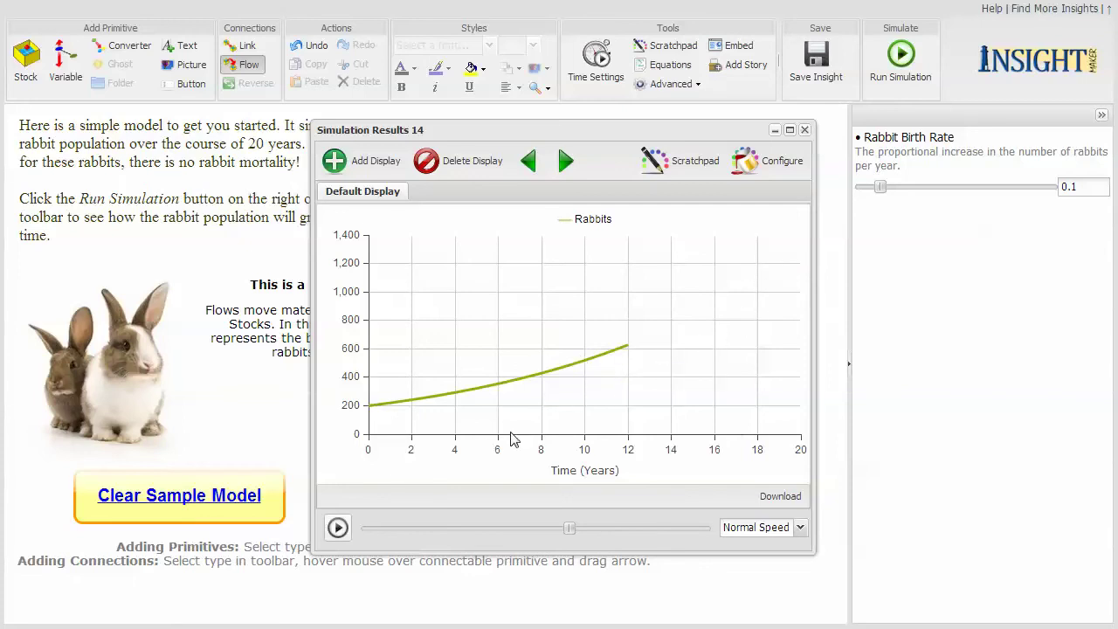
{"action": "left_click", "coordinate": [339, 530]}
{"action": "left_click", "coordinate": [338, 530]}
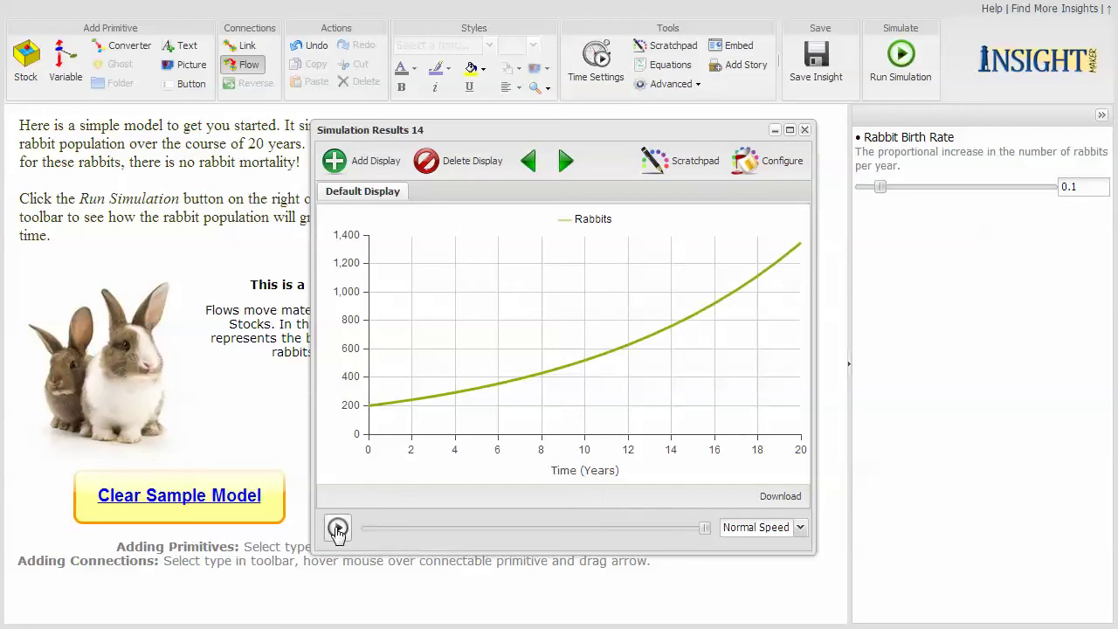
{"action": "left_click", "coordinate": [338, 530]}
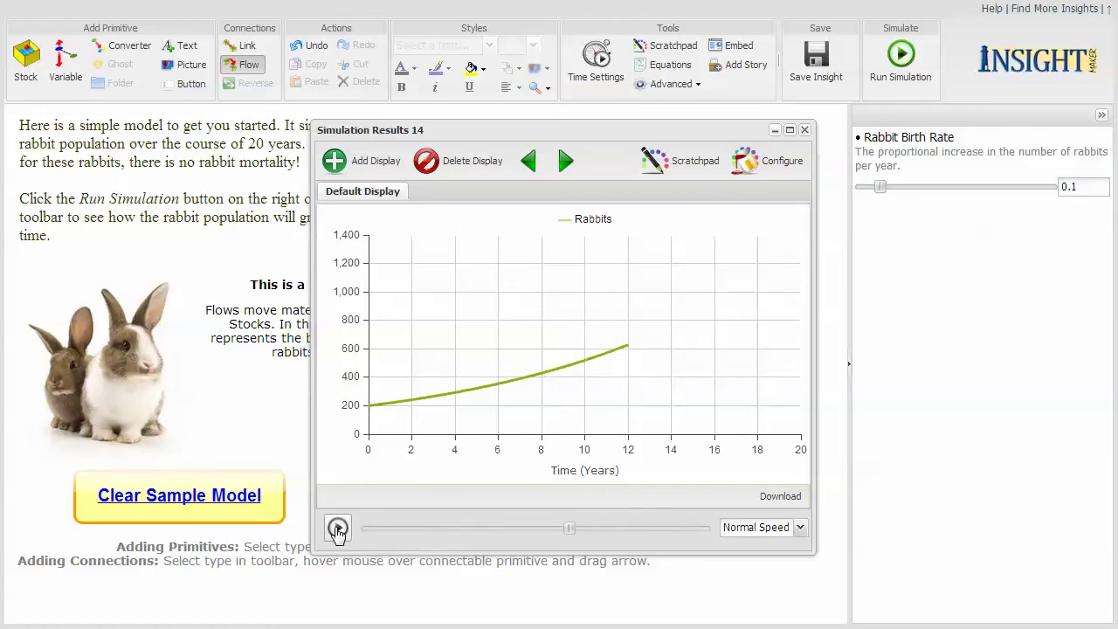
{"action": "left_click", "coordinate": [805, 130]}
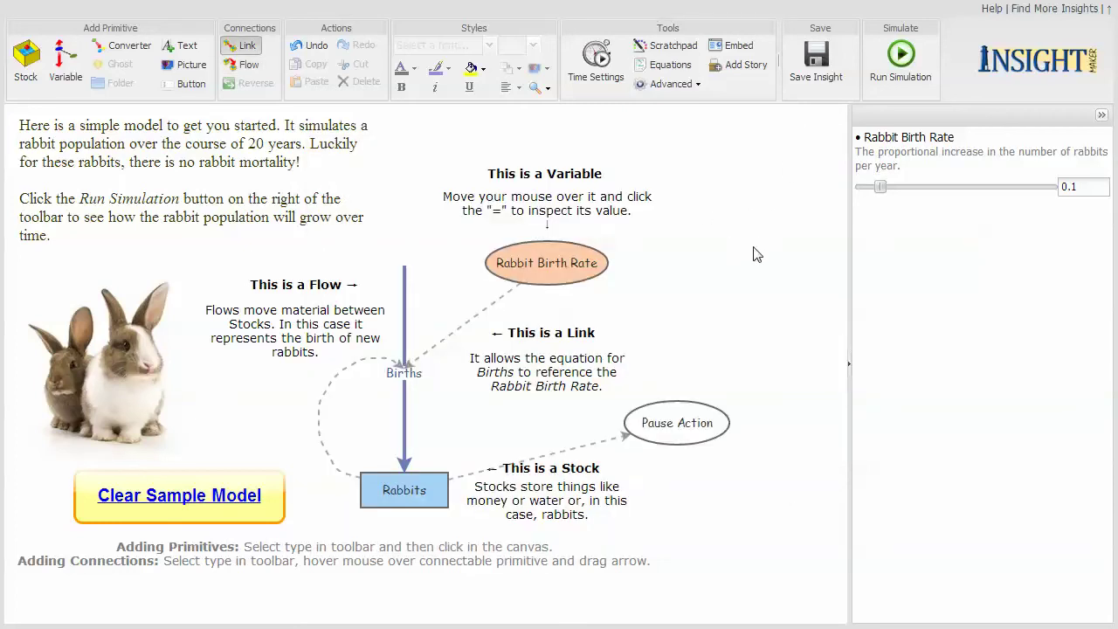
Check where a new action primitive is created, and examine the configuration of the Pause Action primitive.
{"action": "mouse_move", "coordinate": [719, 417]}
{"action": "right_click", "coordinate": [721, 262]}
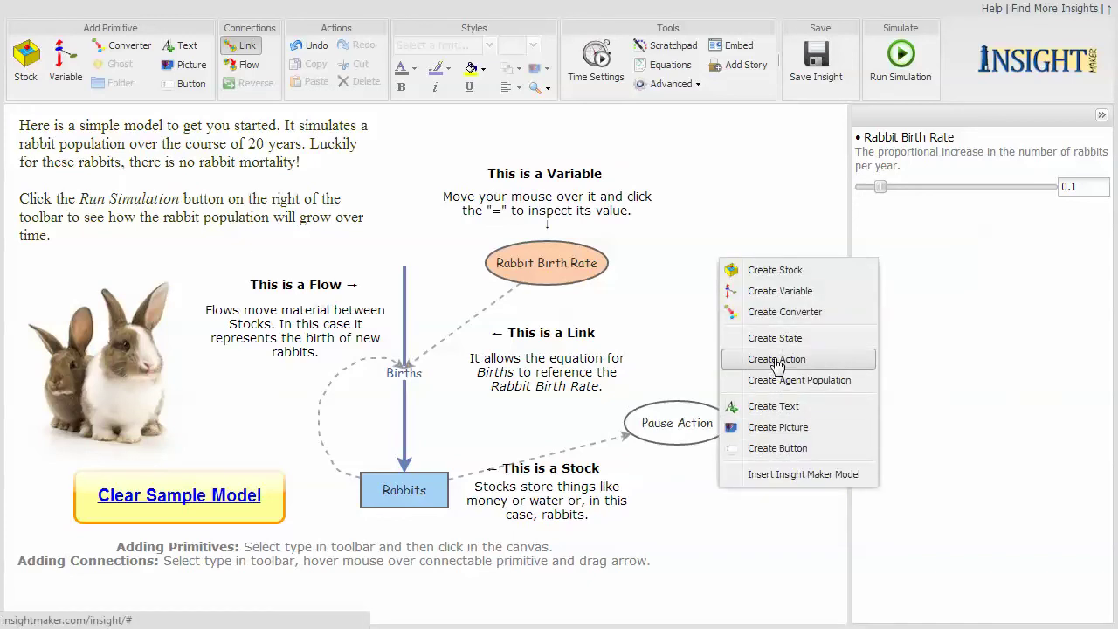
{"action": "left_click", "coordinate": [743, 220]}
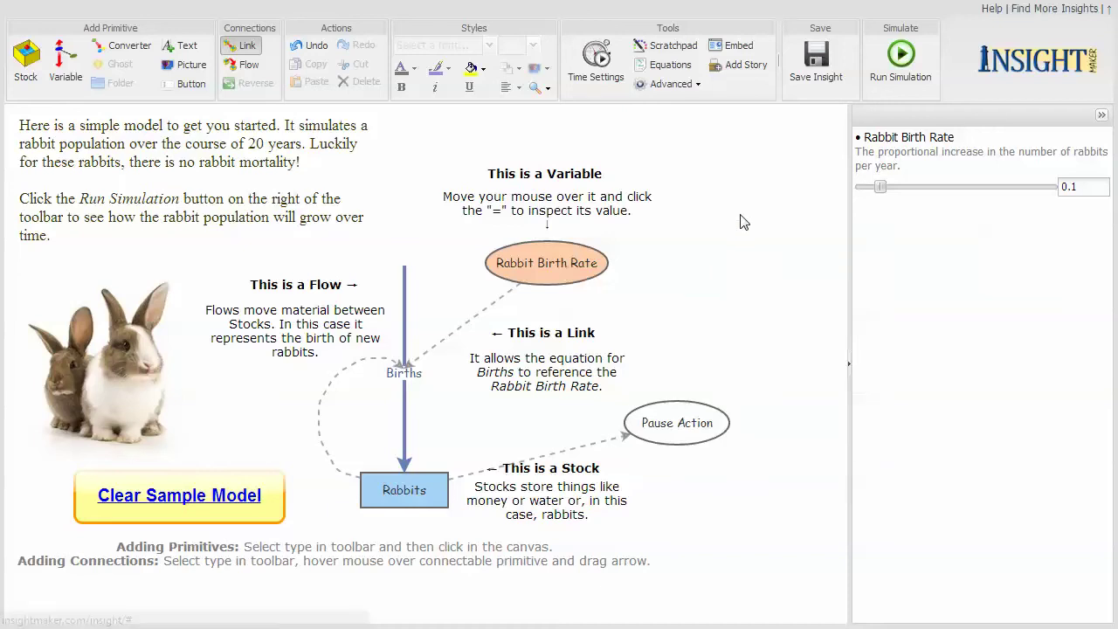
{"action": "left_click", "coordinate": [708, 410]}
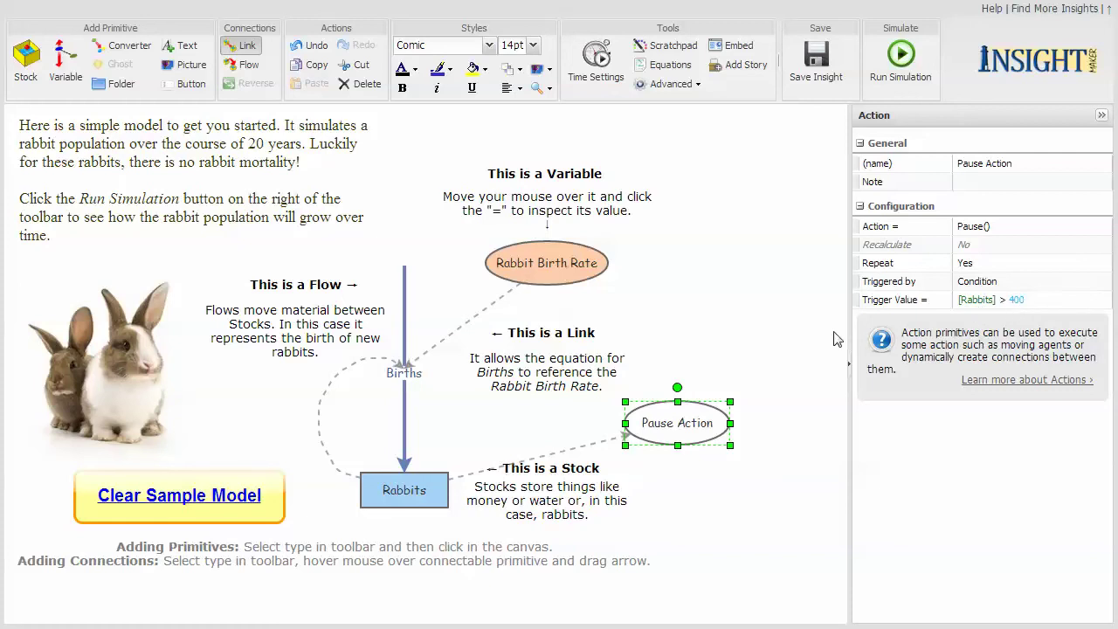
{"action": "left_click", "coordinate": [815, 308]}
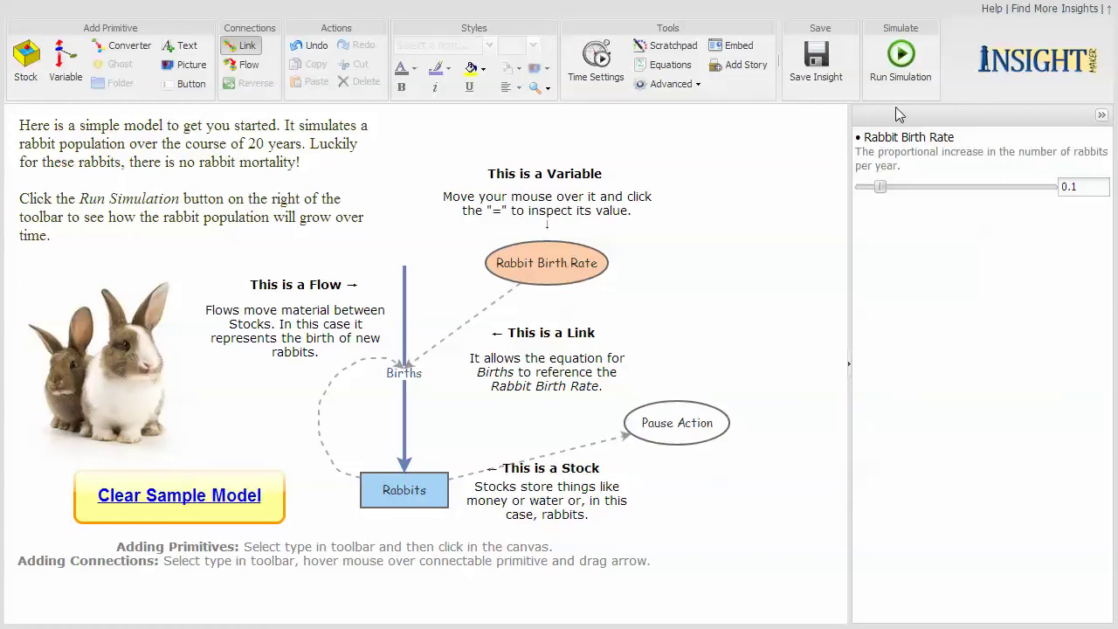
Run the simulation to its conditional pause, set the Rabbit Birth Rate to 0.2 in the results, and advance it to year 10.
{"action": "left_click", "coordinate": [901, 59]}
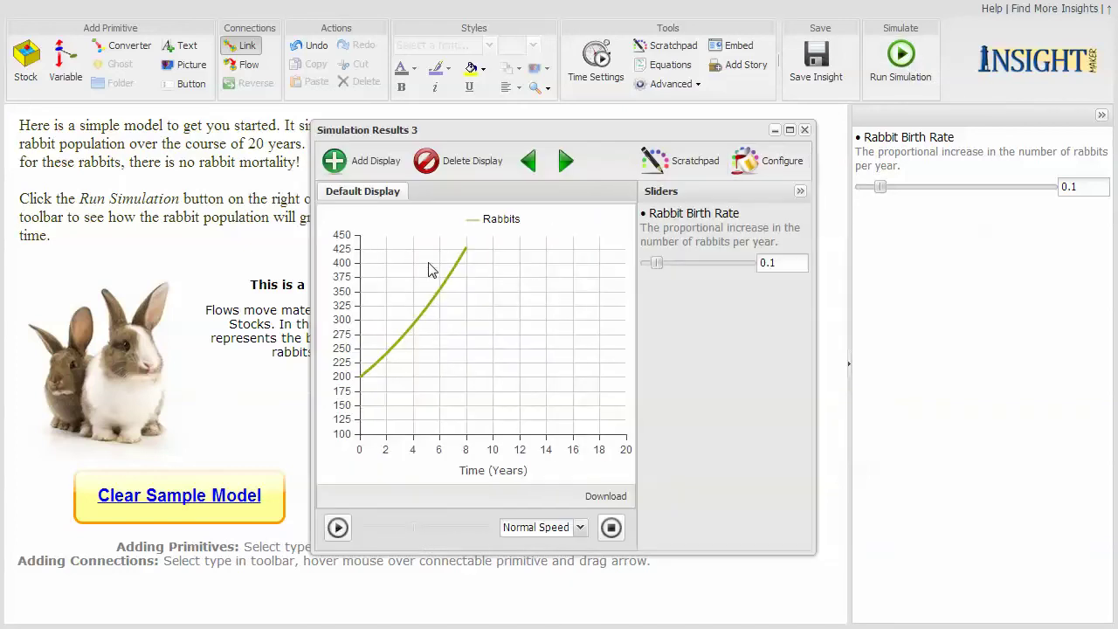
{"action": "mouse_move", "coordinate": [466, 256]}
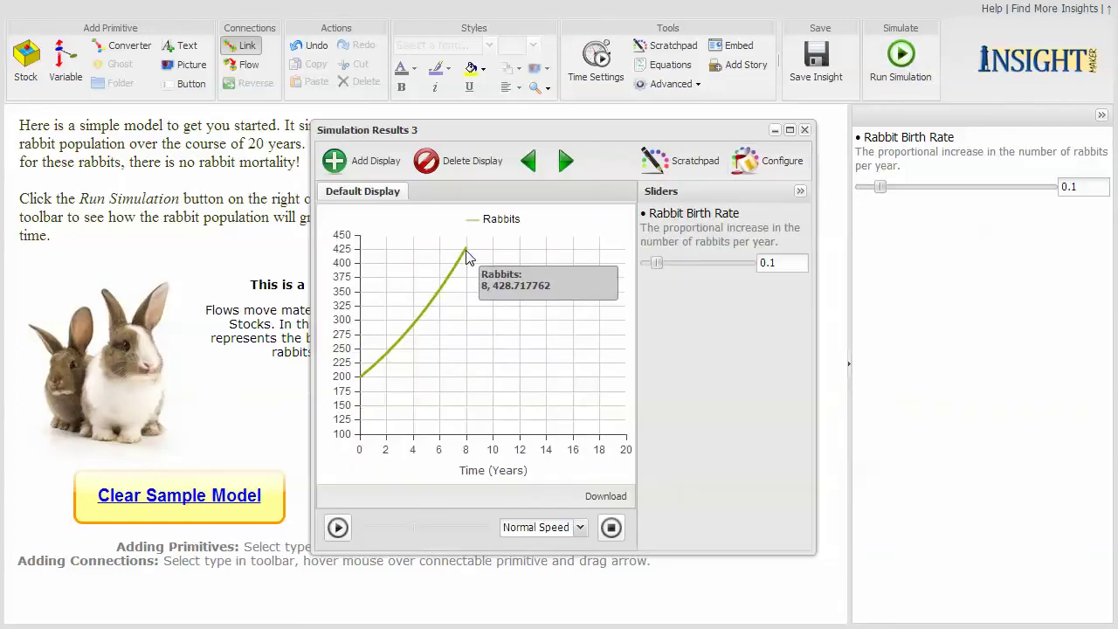
{"action": "left_click_drag", "start_coordinate": [813, 320], "coordinate": [943, 330]}
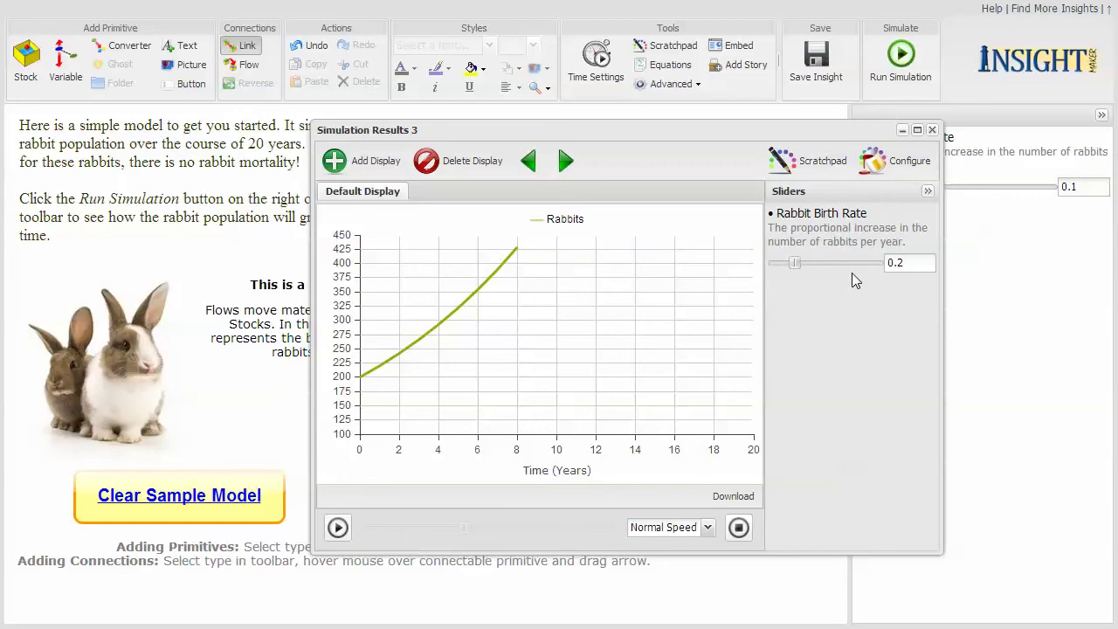
{"action": "left_click", "coordinate": [339, 529]}
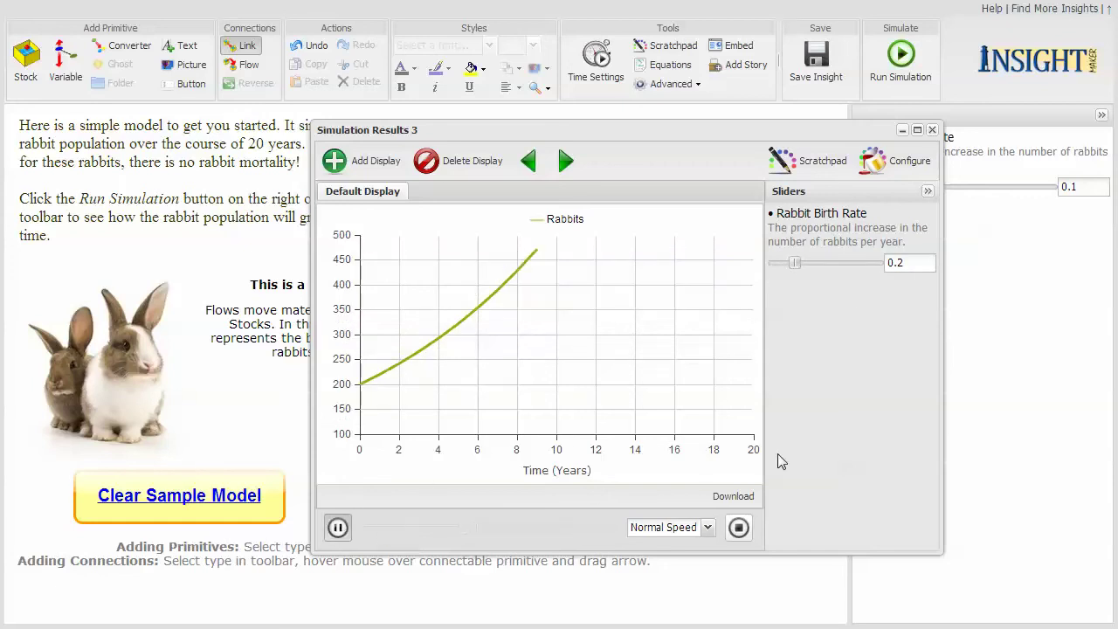
{"action": "mouse_move", "coordinate": [535, 256]}
{"action": "left_click", "coordinate": [338, 527]}
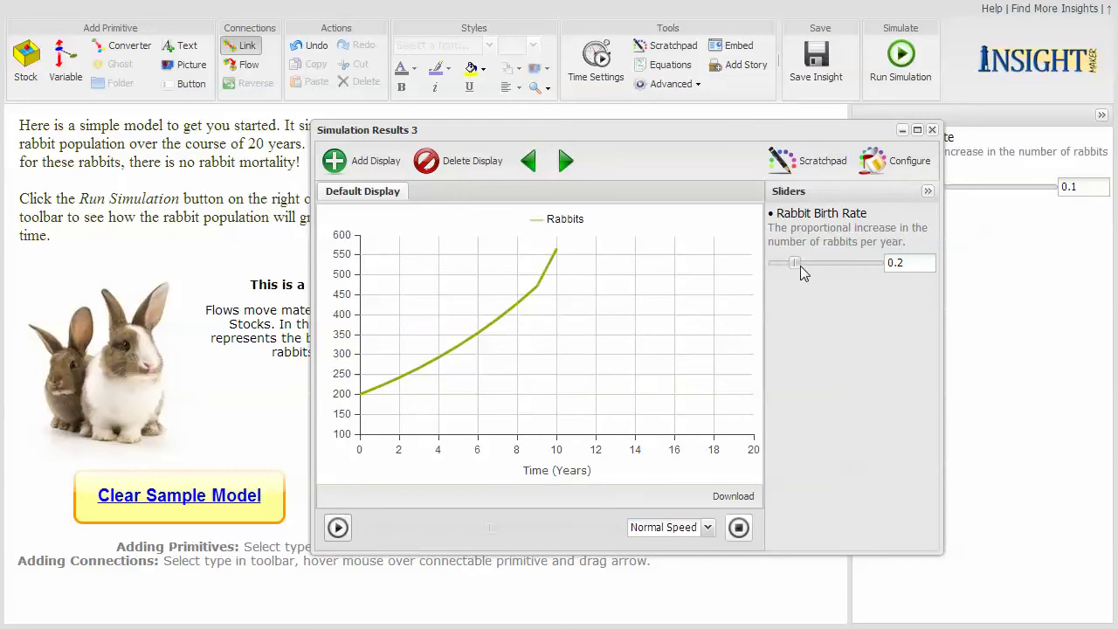
Set the Rabbit Birth Rate back to 0.1 in the results and advance the simulation to year 12.
{"action": "left_click_drag", "start_coordinate": [797, 264], "coordinate": [784, 265]}
{"action": "left_click", "coordinate": [337, 526]}
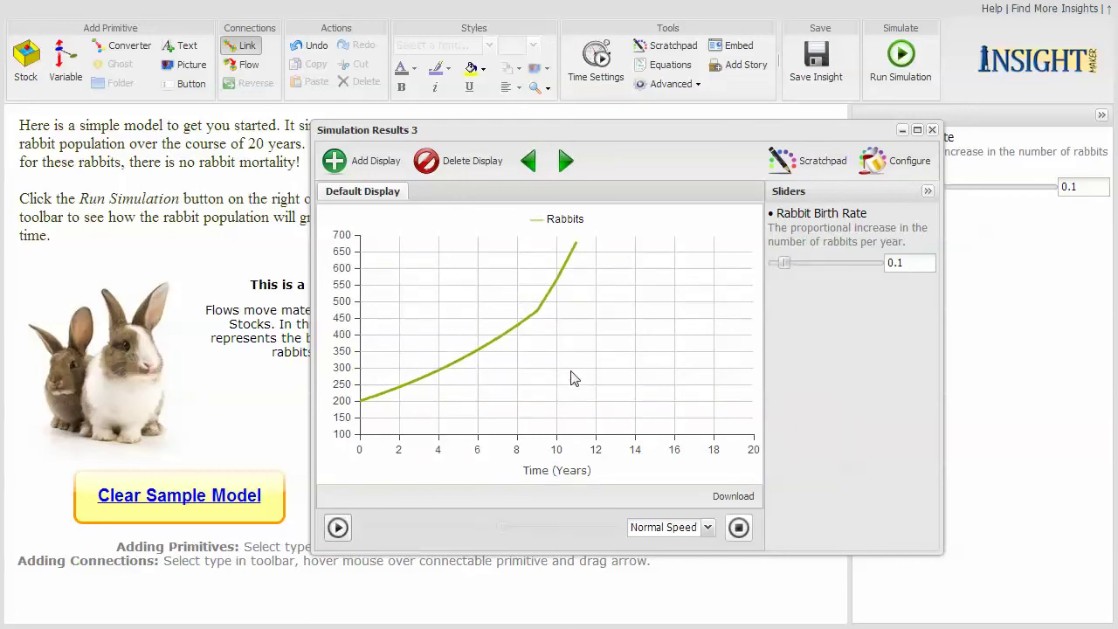
{"action": "left_click", "coordinate": [338, 527]}
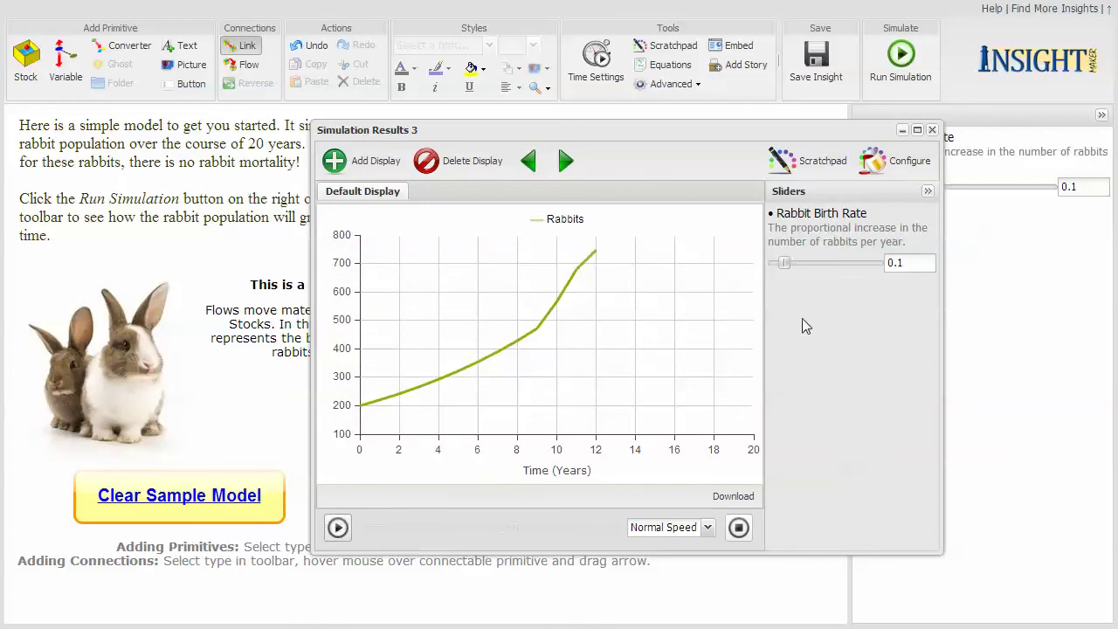
Set the Rabbit Birth Rate to 0.3, advance the simulation to year 13, and close the results.
{"action": "left_click_drag", "start_coordinate": [783, 261], "coordinate": [807, 275]}
{"action": "left_click", "coordinate": [338, 528]}
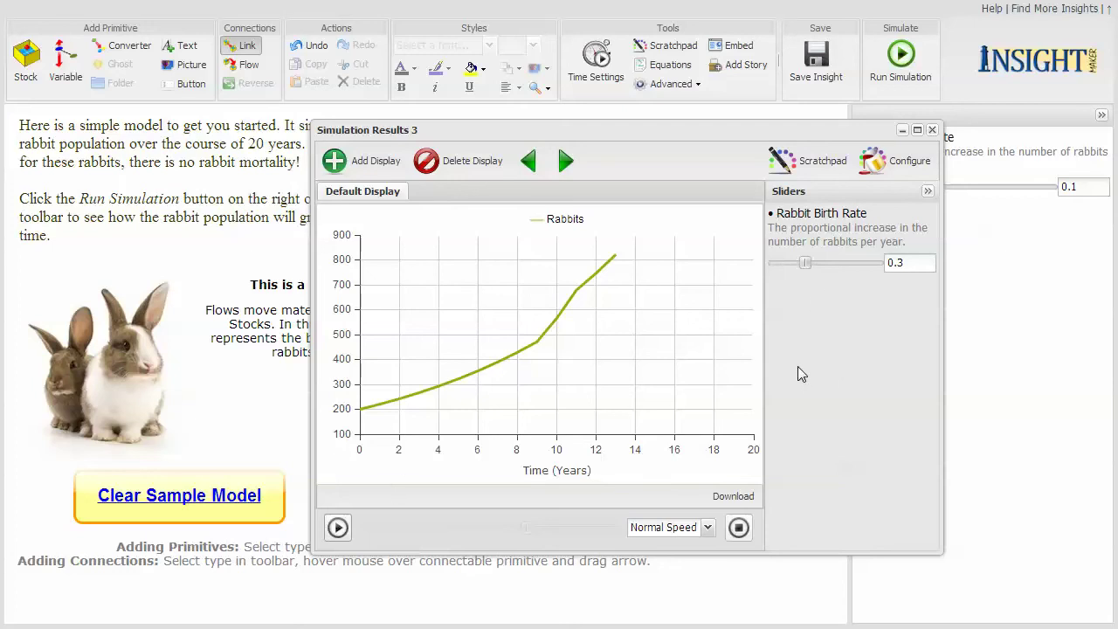
{"action": "left_click", "coordinate": [933, 130]}
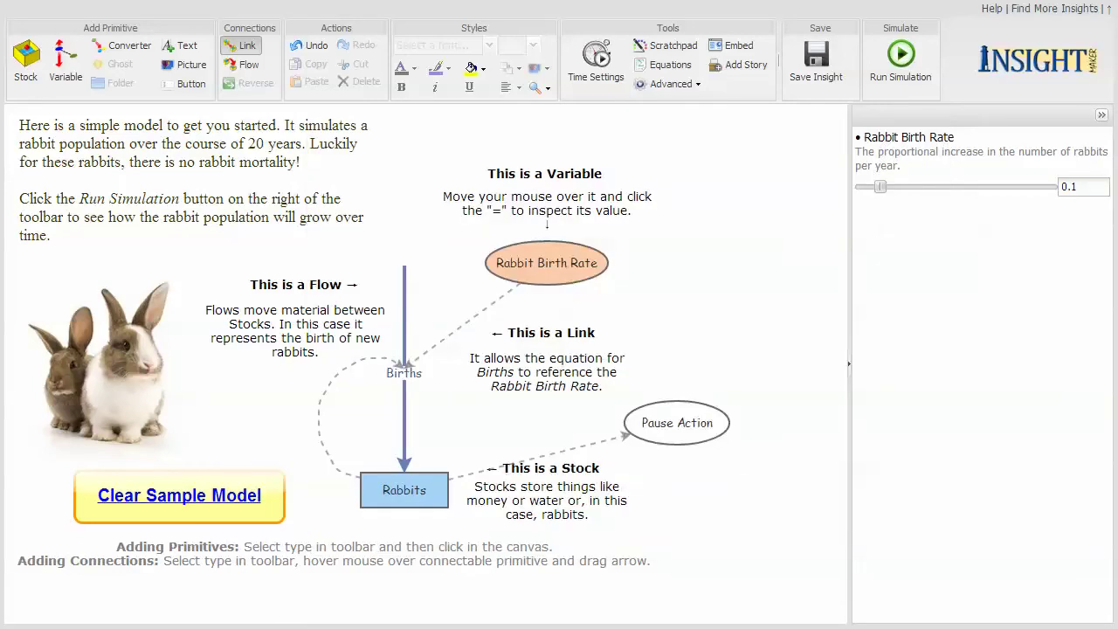
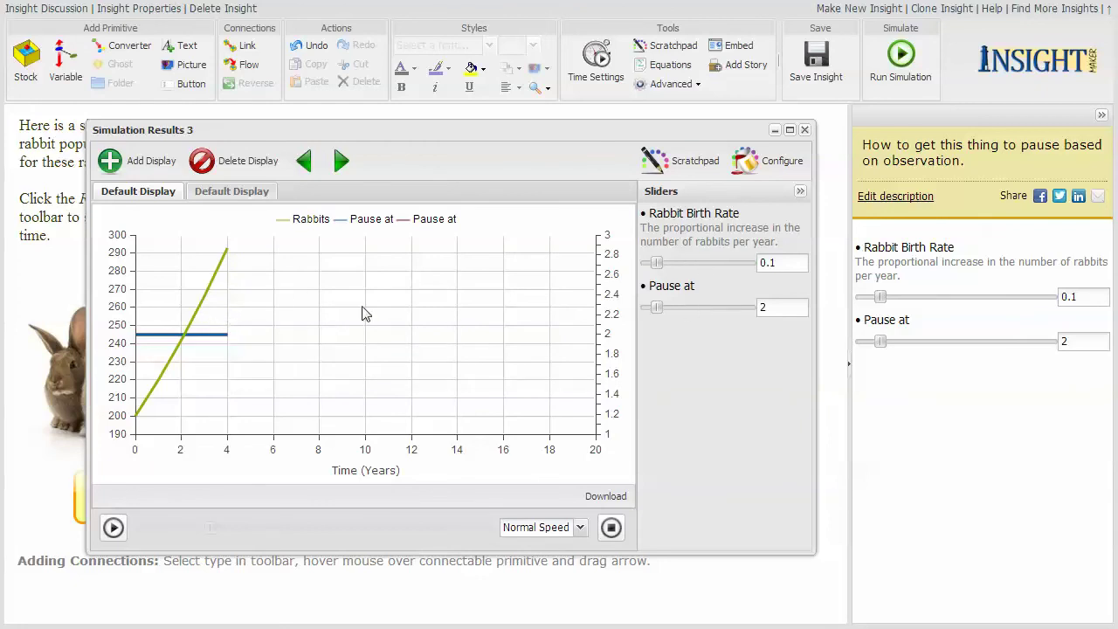
Set the Pause at value to 8 in the results and resume the simulation until it pauses at year 8.
{"action": "mouse_move", "coordinate": [236, 243]}
{"action": "left_click_drag", "start_coordinate": [657, 308], "coordinate": [688, 310]}
{"action": "left_click", "coordinate": [112, 527]}
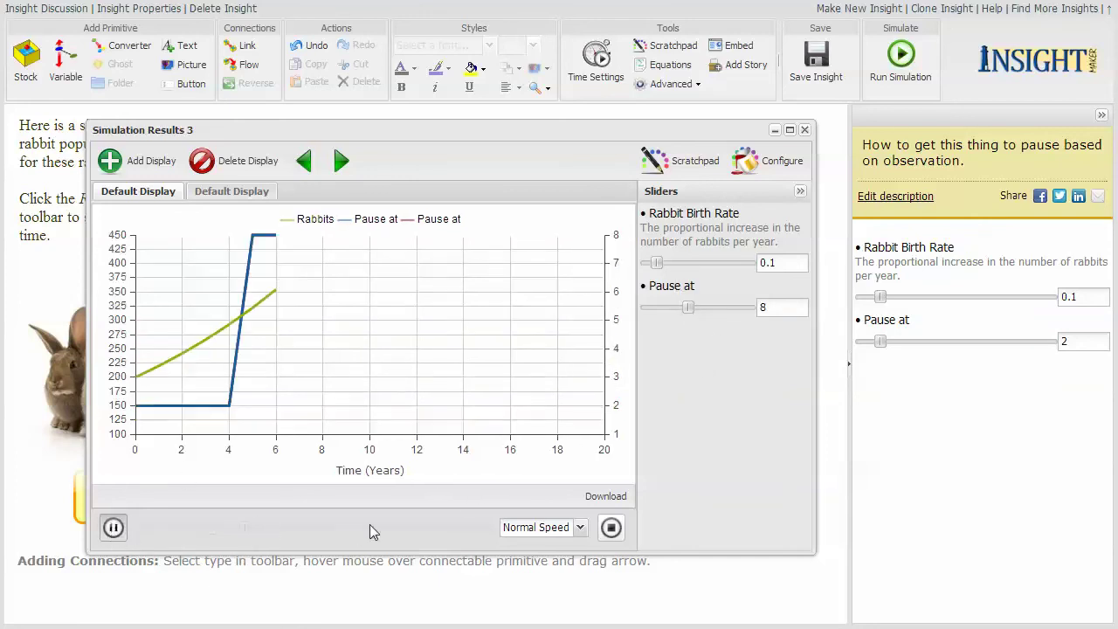
Set the Rabbit Birth Rate to 0.2 in the results and advance the simulation through its pauses to year 11.
{"action": "mouse_move", "coordinate": [323, 247]}
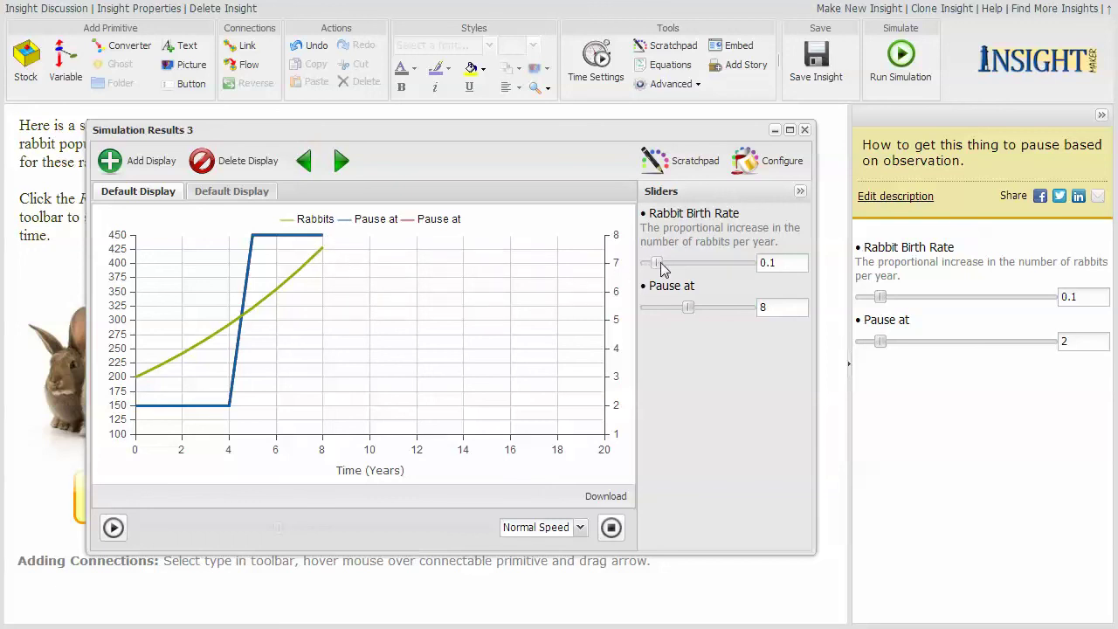
{"action": "left_click_drag", "start_coordinate": [659, 263], "coordinate": [669, 263]}
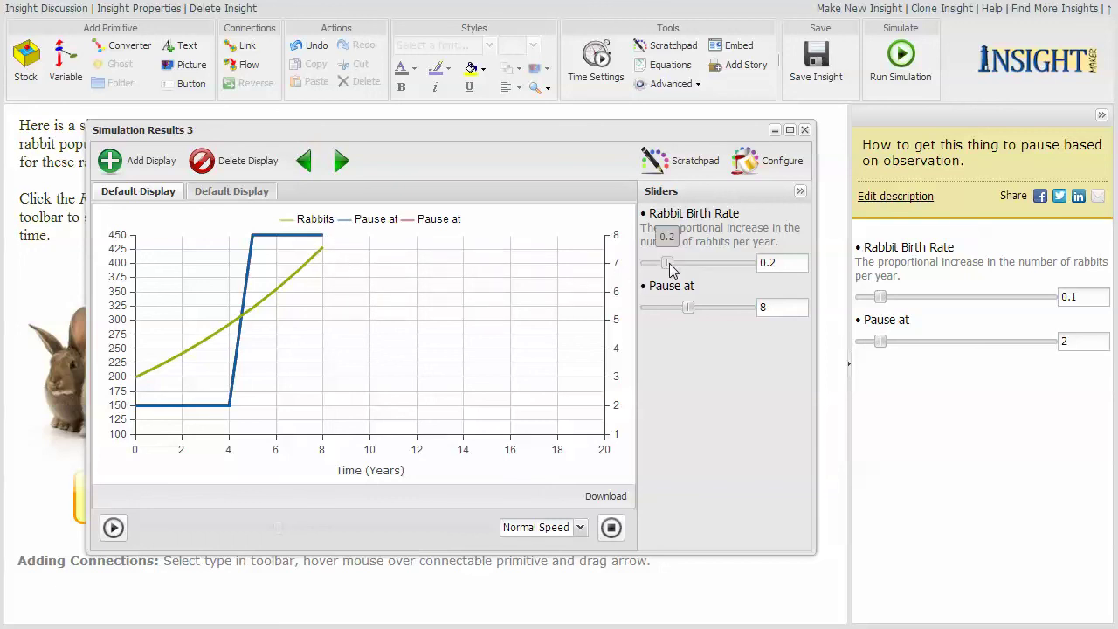
{"action": "left_click", "coordinate": [114, 528]}
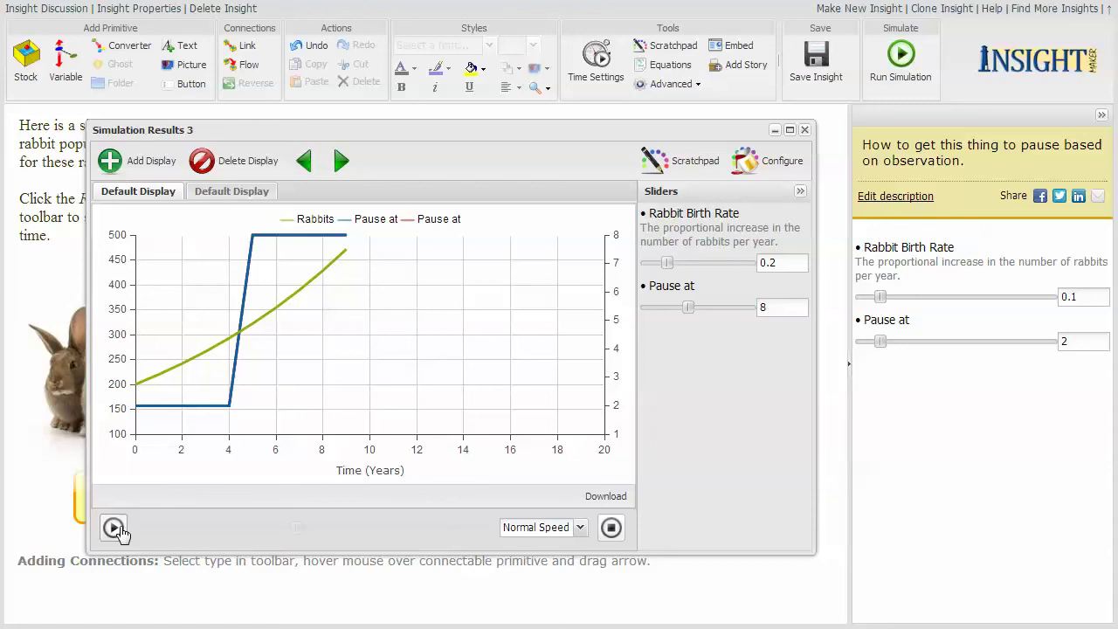
{"action": "left_click", "coordinate": [114, 528]}
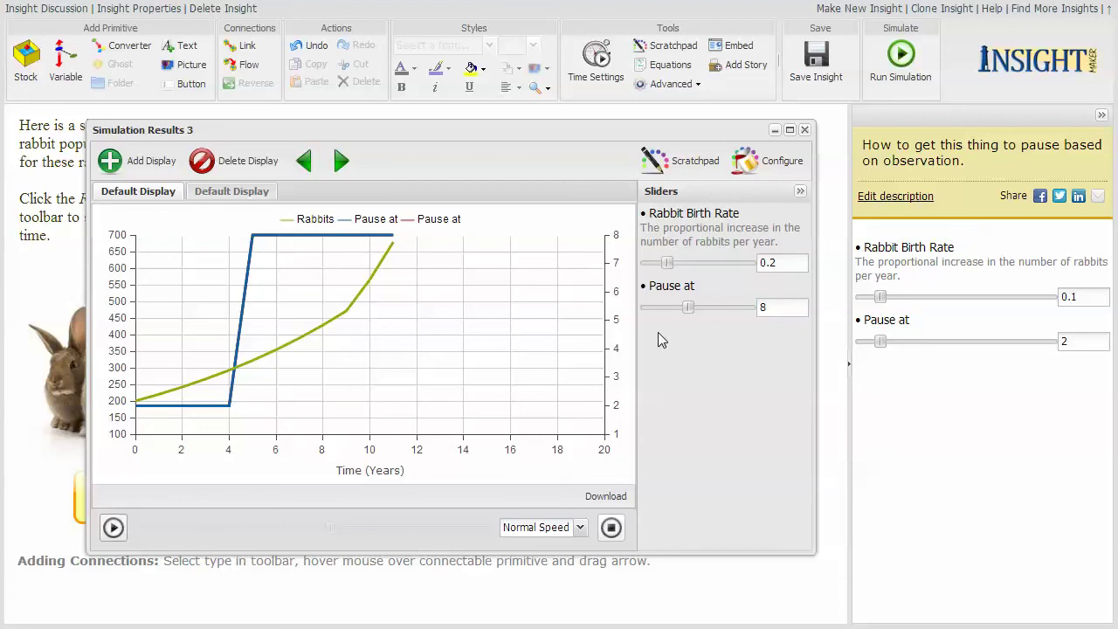
Set the Pause at value to 14 in the results and resume the simulation to year 14.
{"action": "left_click_drag", "start_coordinate": [689, 307], "coordinate": [718, 310]}
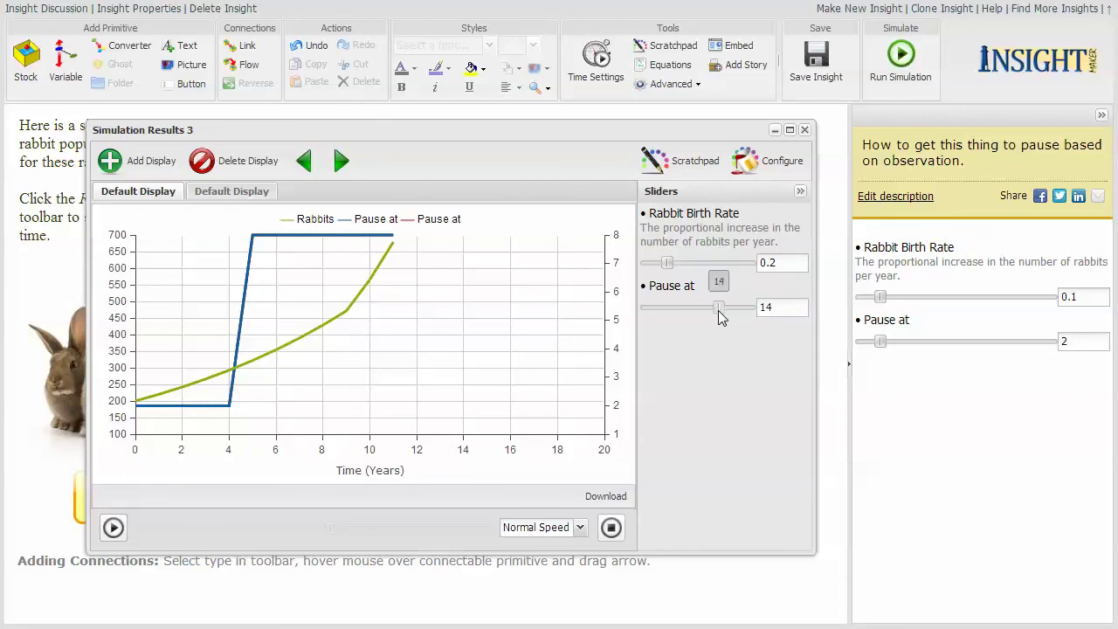
{"action": "left_click", "coordinate": [113, 528]}
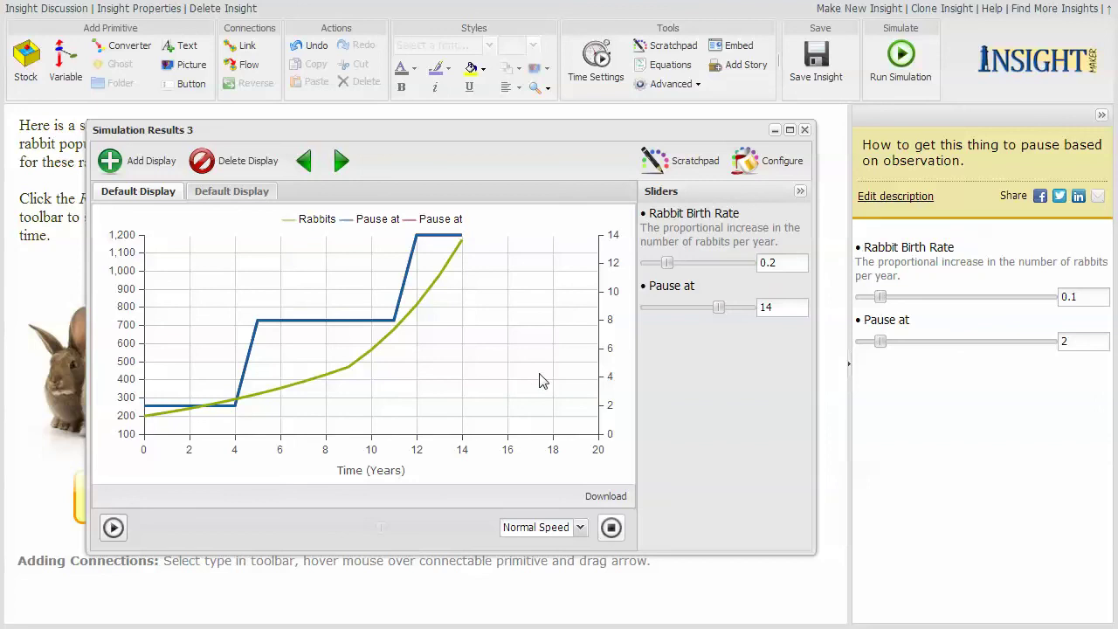
Set the Rabbit Birth Rate to 0.1, advance the simulation past year 15, and close the results.
{"action": "left_click_drag", "start_coordinate": [669, 263], "coordinate": [660, 271]}
{"action": "left_click", "coordinate": [112, 529]}
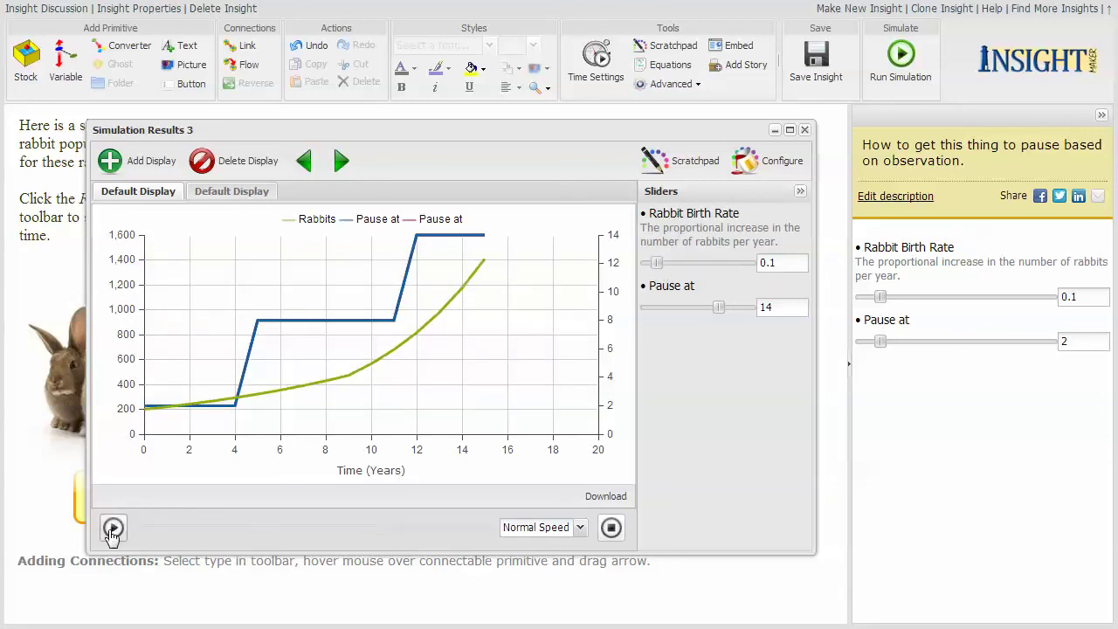
{"action": "left_click", "coordinate": [113, 528]}
{"action": "left_click", "coordinate": [805, 130]}
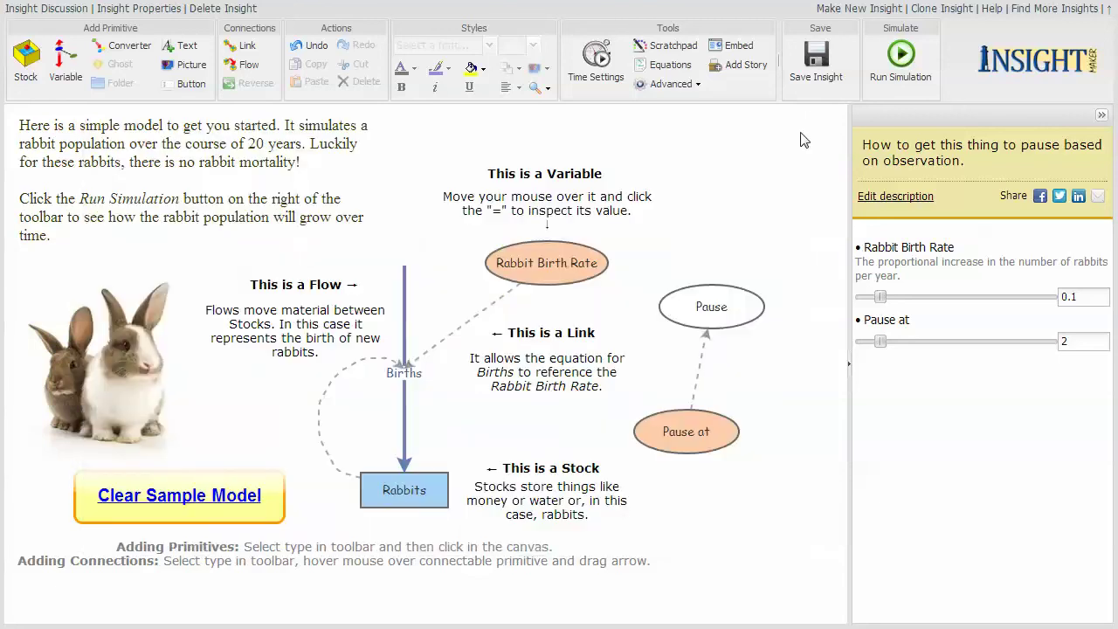
Set the simulation time step to 0.25 in the time settings and apply the change.
{"action": "left_click", "coordinate": [597, 60]}
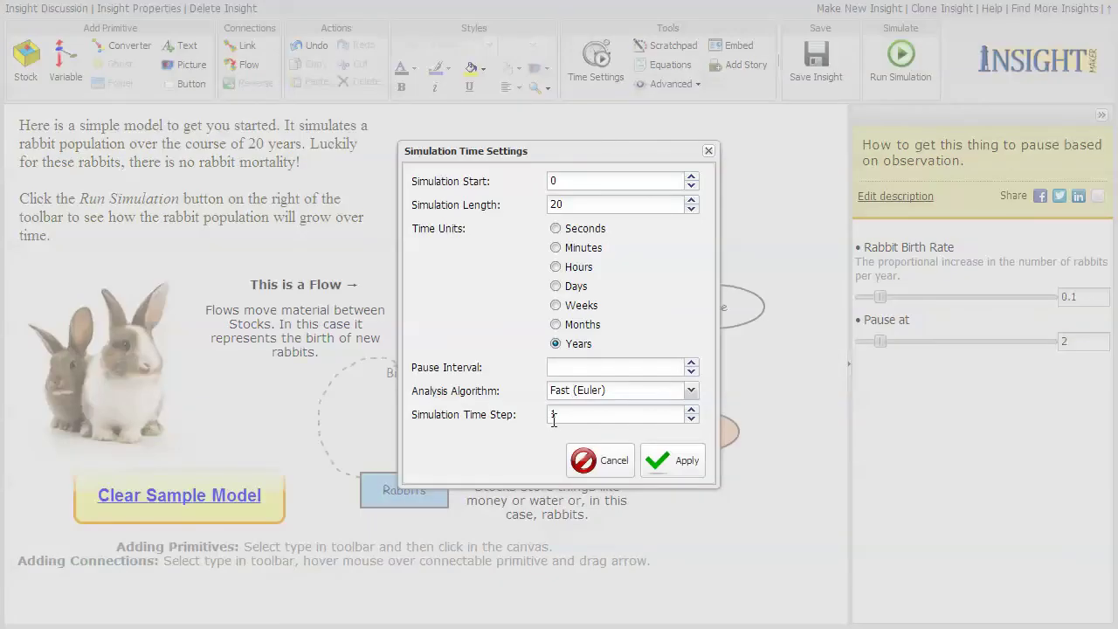
{"action": "left_click_drag", "start_coordinate": [561, 417], "coordinate": [548, 418]}
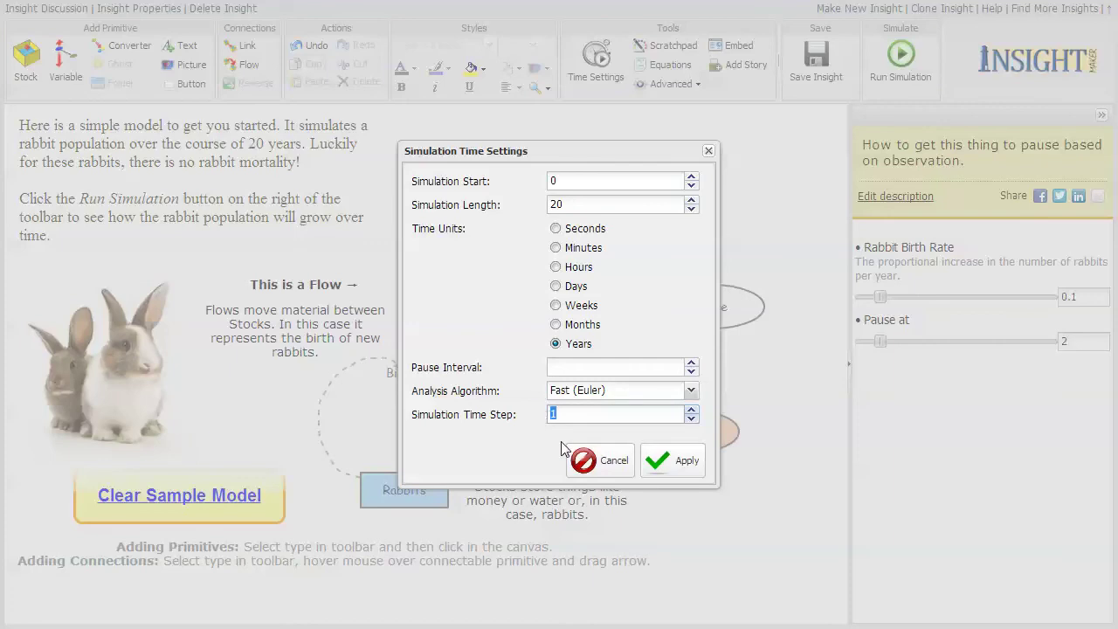
{"action": "type", "text": ".25"}
{"action": "left_click", "coordinate": [662, 465]}
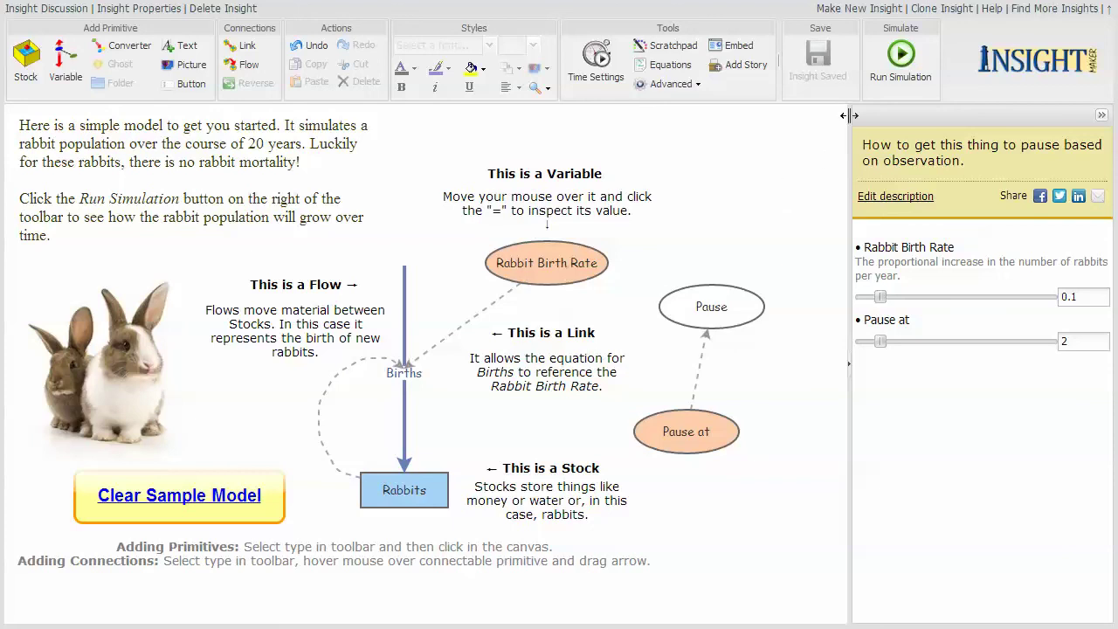
Run the simulation to its pause at year 2, widen the results window, and advance one time step.
{"action": "left_click", "coordinate": [915, 69]}
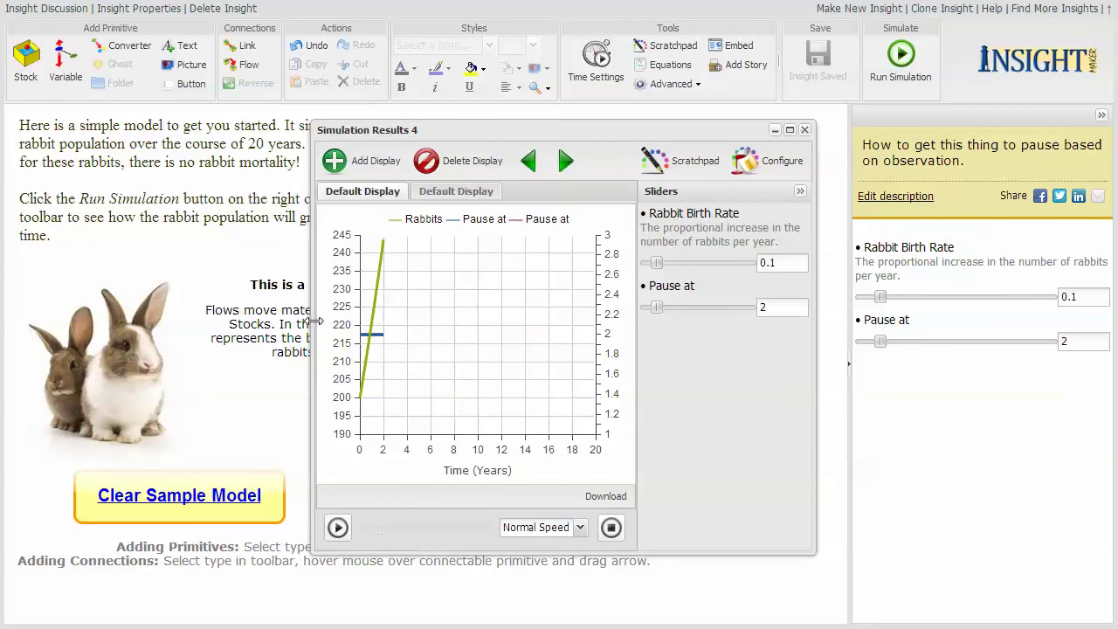
{"action": "left_click", "coordinate": [130, 336]}
{"action": "left_click_drag", "start_coordinate": [110, 347], "coordinate": [110, 347]}
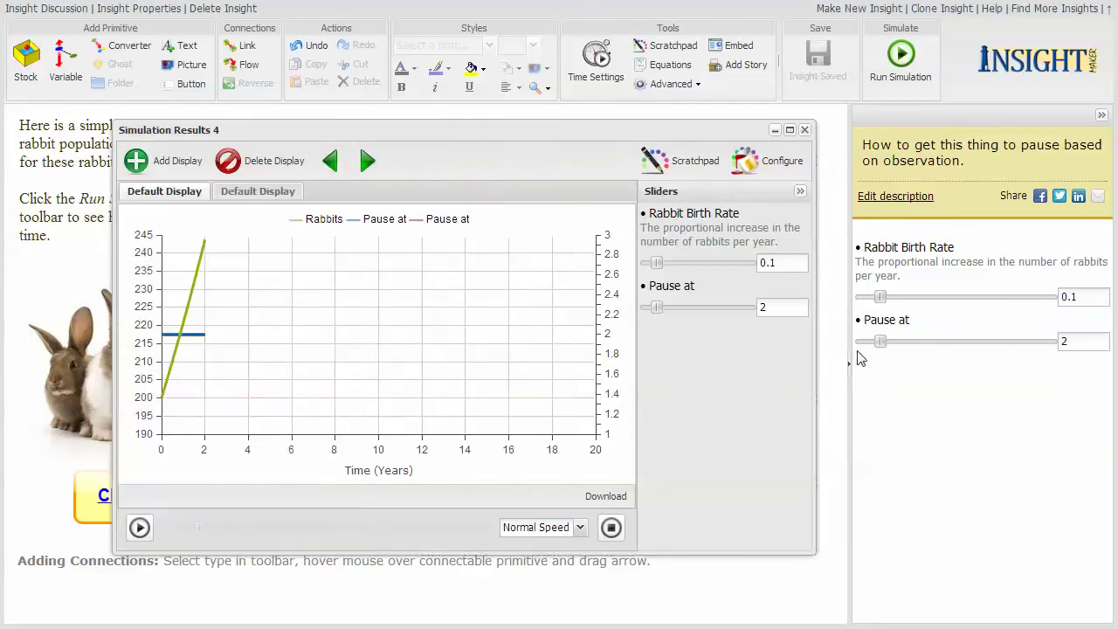
{"action": "left_click", "coordinate": [139, 528]}
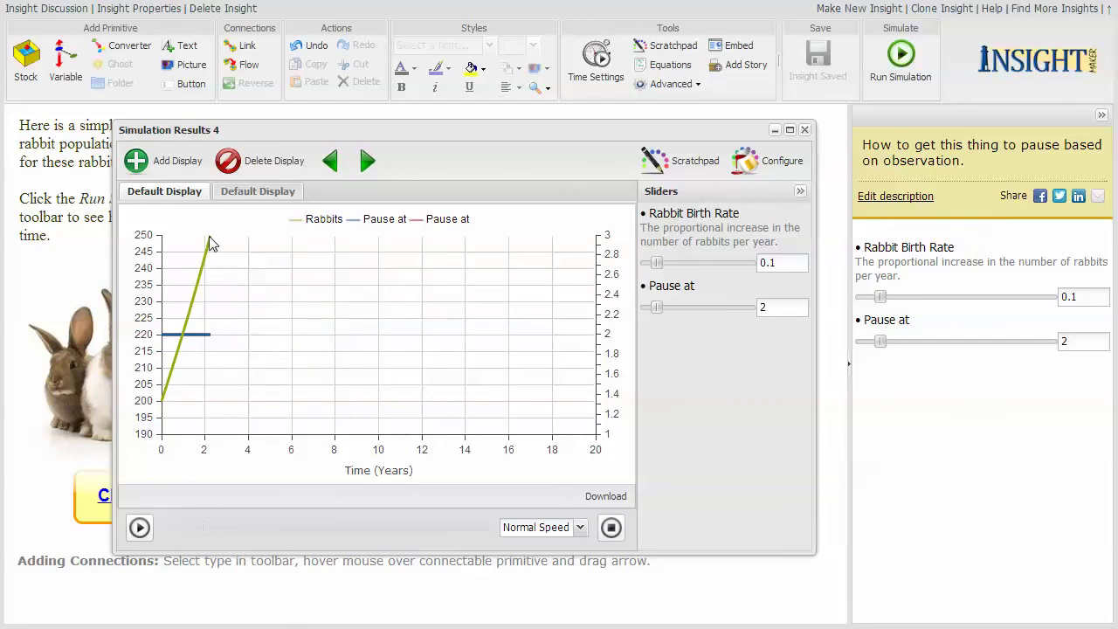
Show the table of Time and Pause at values and advance the simulation to time 3.25.
{"action": "left_click", "coordinate": [255, 191]}
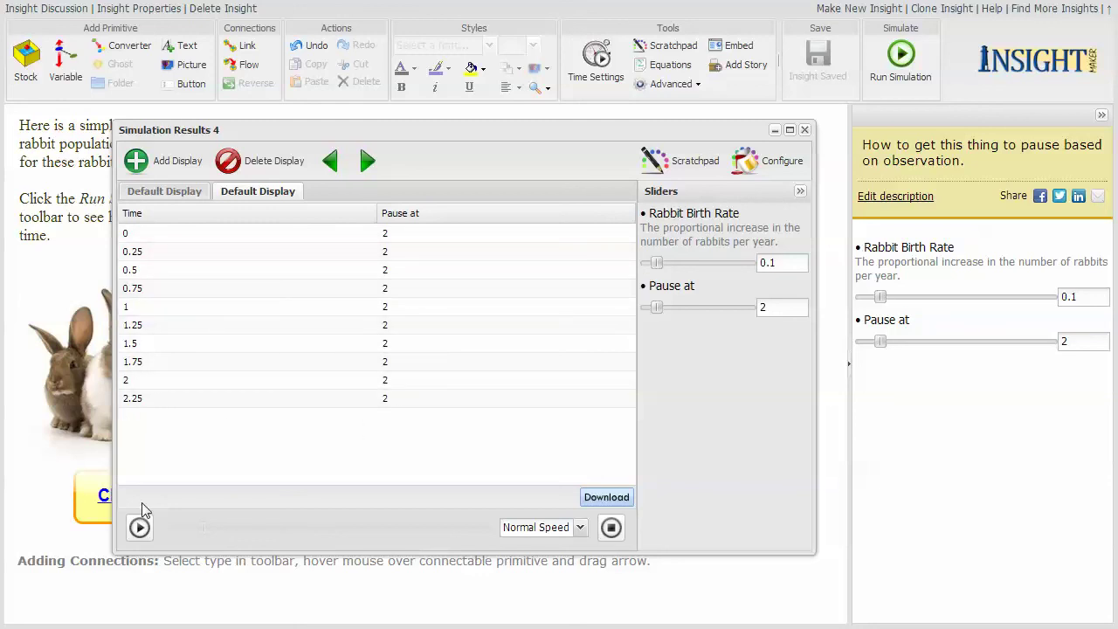
{"action": "left_click", "coordinate": [140, 529]}
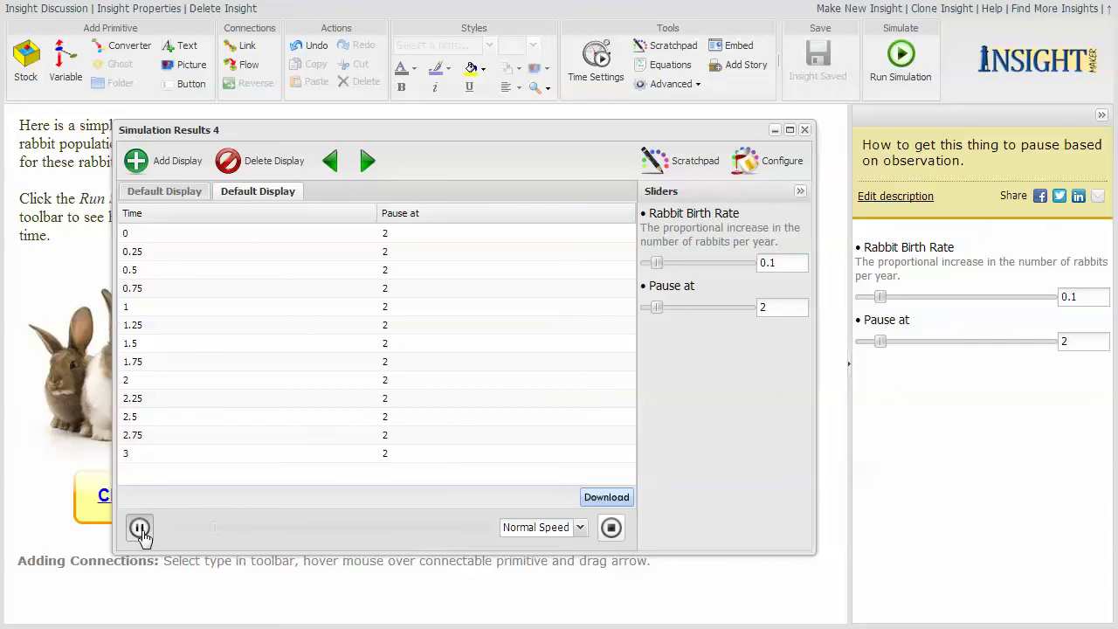
{"action": "left_click", "coordinate": [140, 528]}
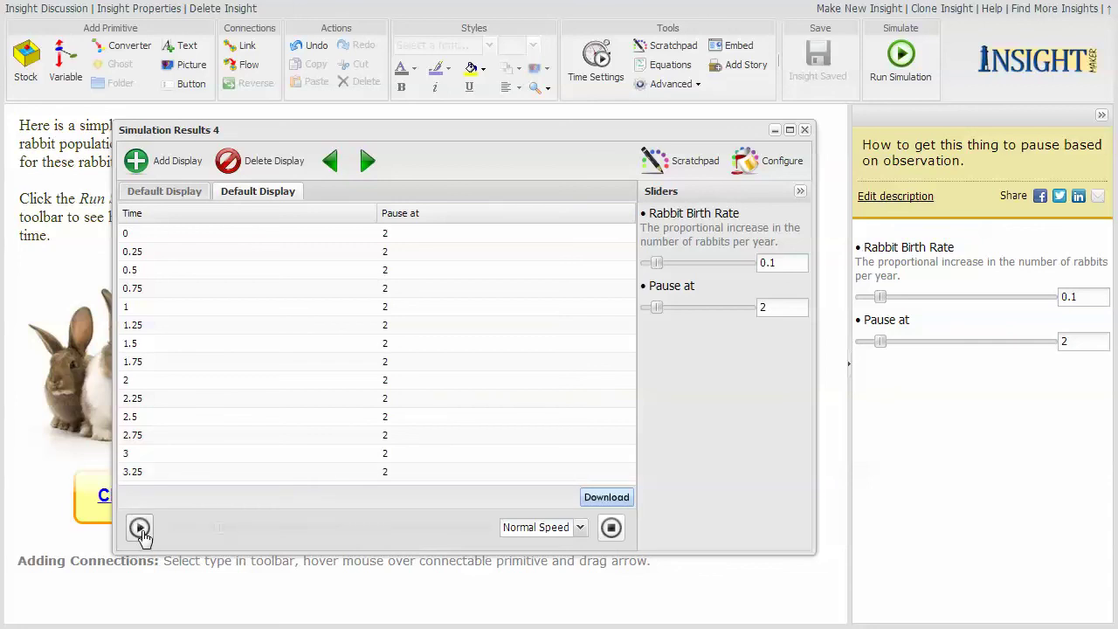
Return to the chart display and check the simulation time settings without changing them.
{"action": "left_click", "coordinate": [180, 190]}
{"action": "left_click", "coordinate": [597, 60]}
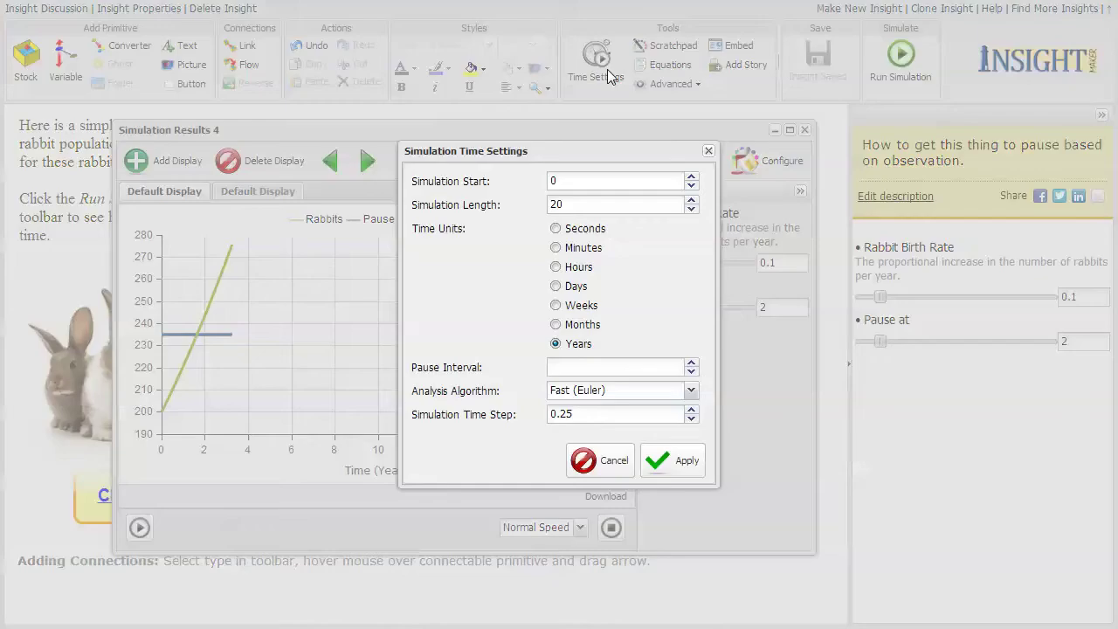
{"action": "left_click", "coordinate": [614, 461]}
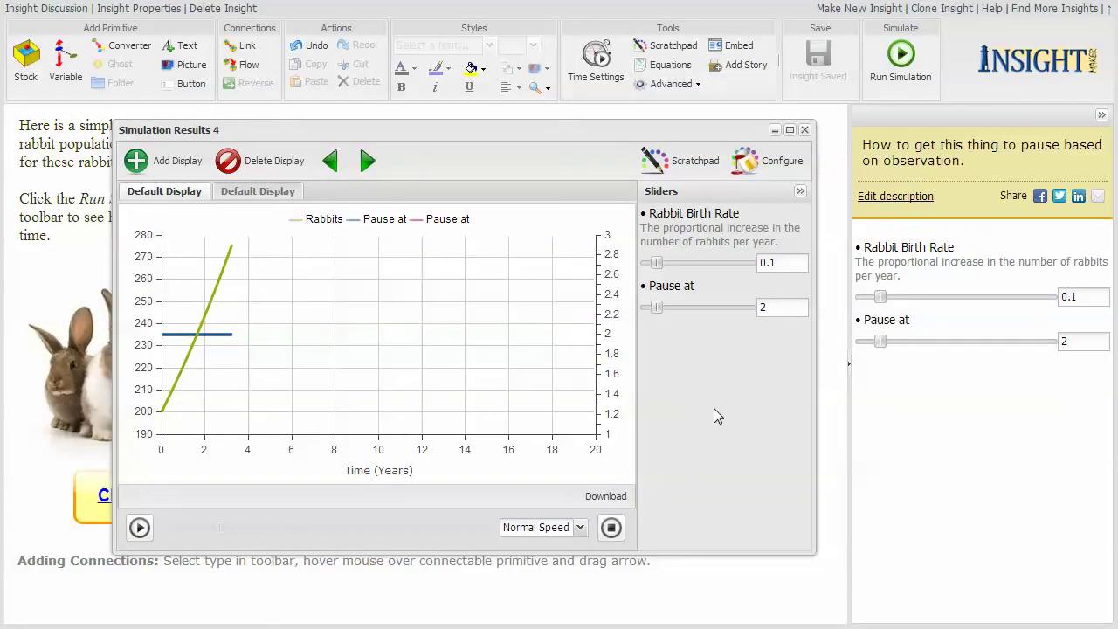
Advance the paused simulation through several time steps to just past year 4.
{"action": "left_click", "coordinate": [140, 528]}
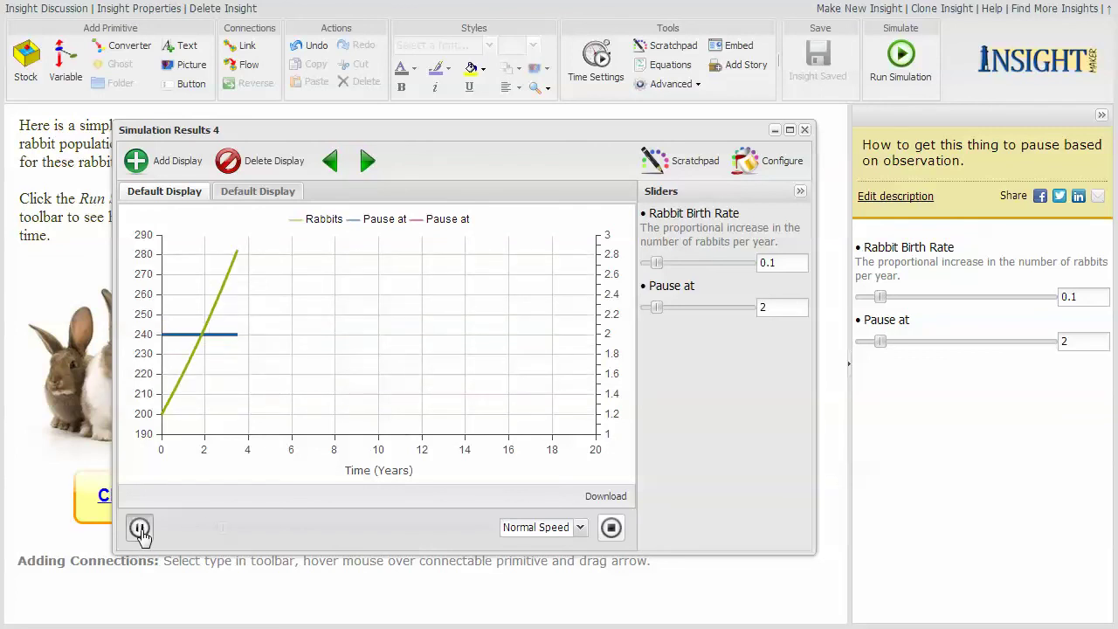
{"action": "left_click", "coordinate": [140, 528]}
{"action": "left_click", "coordinate": [140, 528]}
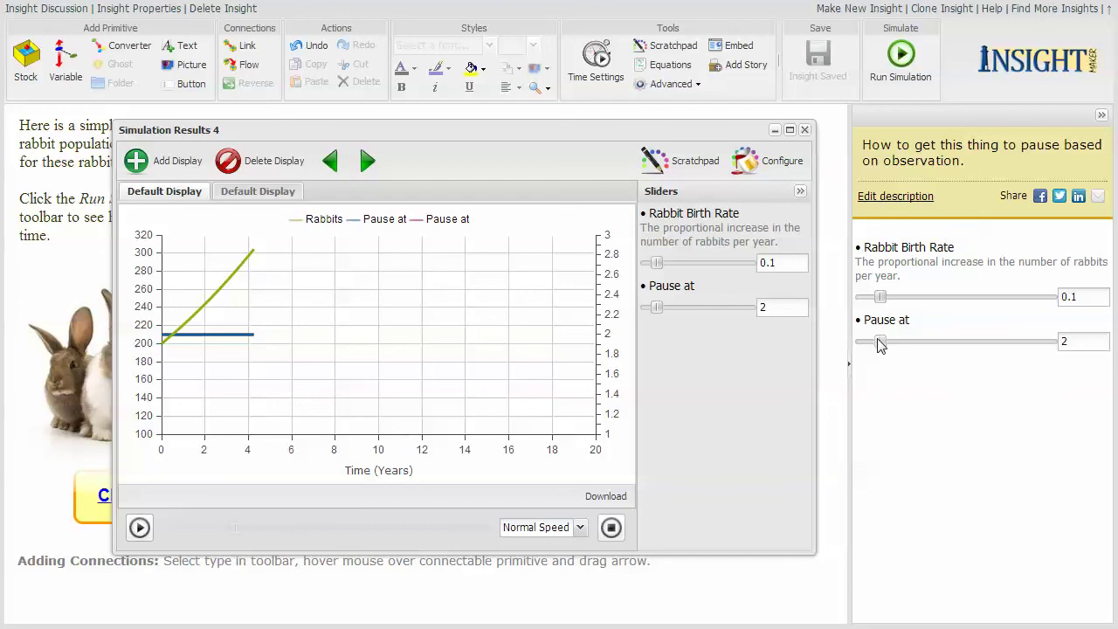
Set the model's own Pause at value to 8 outside the results, and advance the running simulation past year 5.
{"action": "left_click_drag", "start_coordinate": [879, 342], "coordinate": [941, 358]}
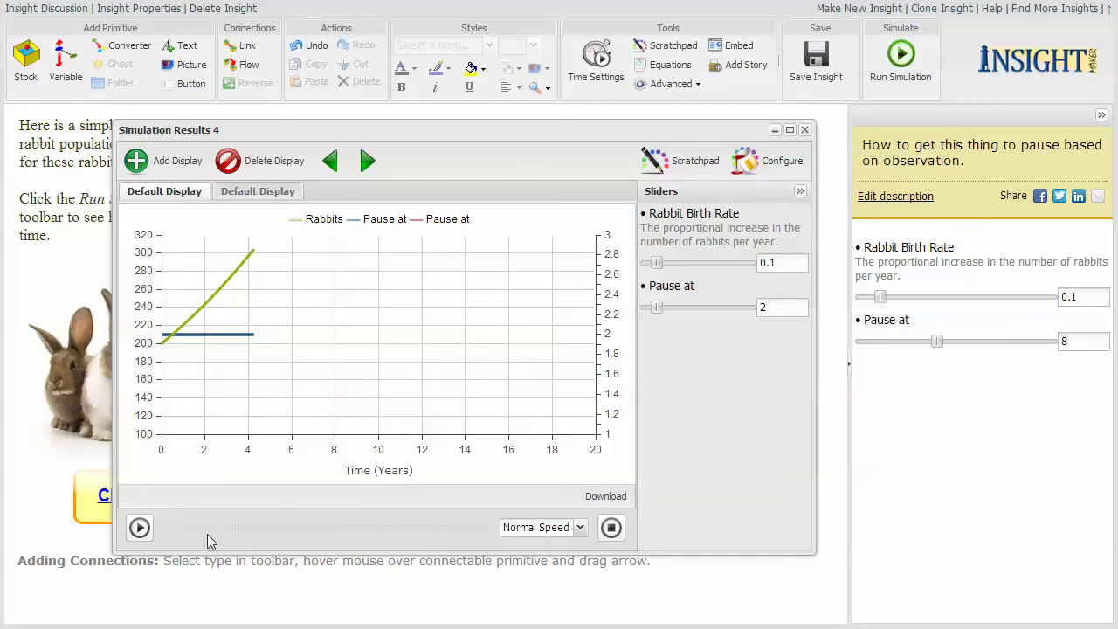
{"action": "left_click", "coordinate": [140, 529]}
{"action": "left_click", "coordinate": [140, 528]}
{"action": "left_click", "coordinate": [140, 529]}
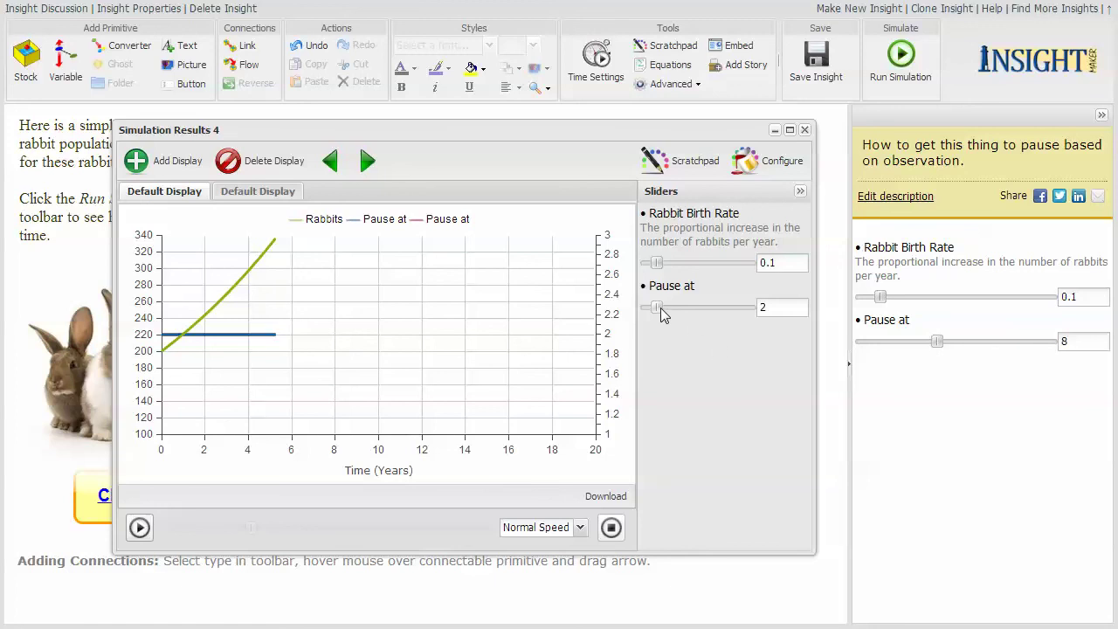
Set the Pause at value to 10 within the results and resume the simulation to year 10.
{"action": "left_click_drag", "start_coordinate": [658, 308], "coordinate": [696, 310]}
{"action": "left_click", "coordinate": [141, 530]}
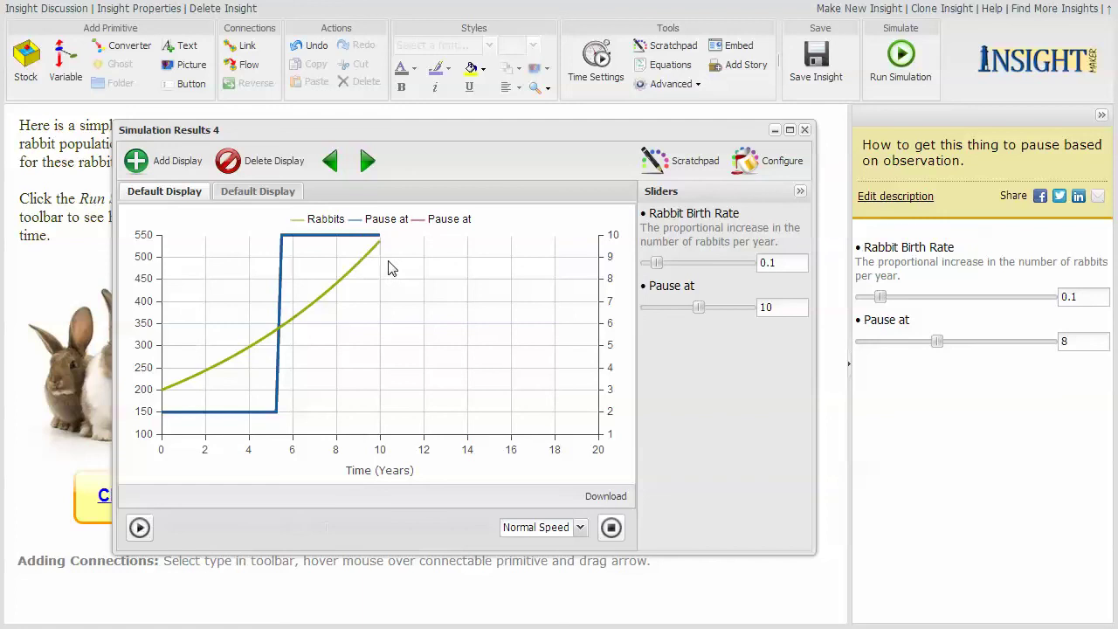
Set the Rabbit Birth Rate to 0.3 in the results and advance the simulation through repeated pauses beyond year 10.
{"action": "left_click_drag", "start_coordinate": [655, 263], "coordinate": [677, 267]}
{"action": "left_click", "coordinate": [138, 533]}
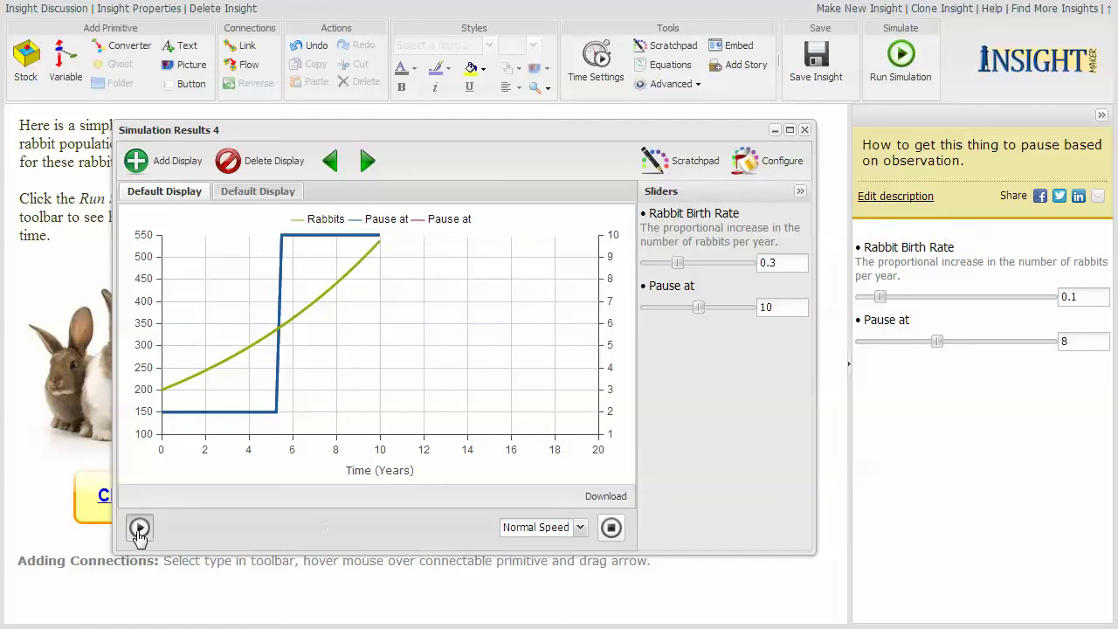
{"action": "left_click", "coordinate": [140, 529]}
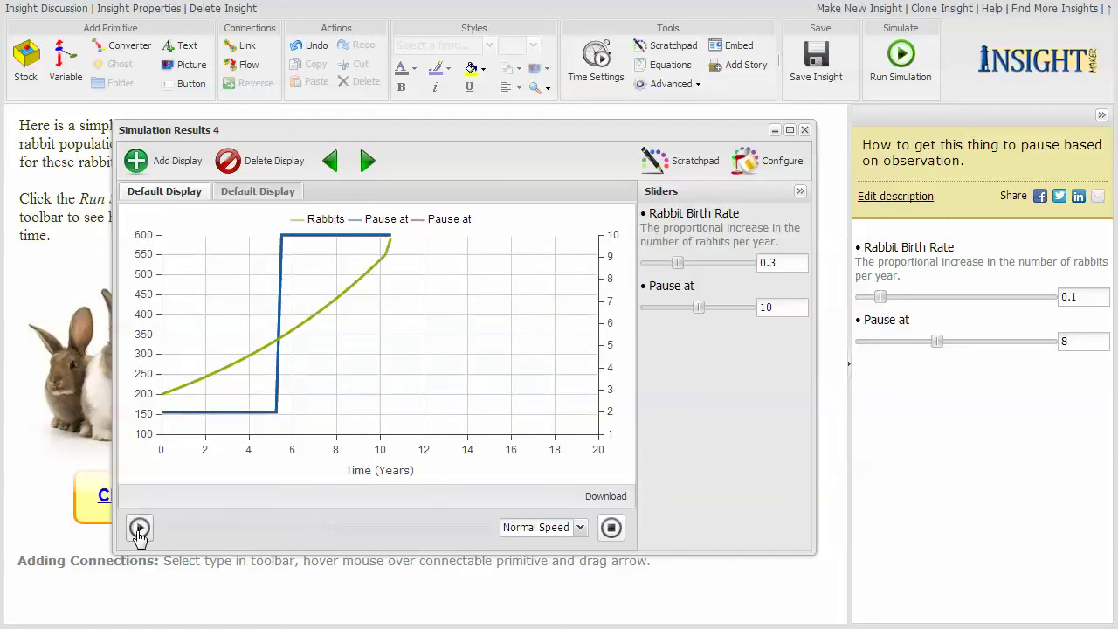
{"action": "left_click", "coordinate": [139, 529]}
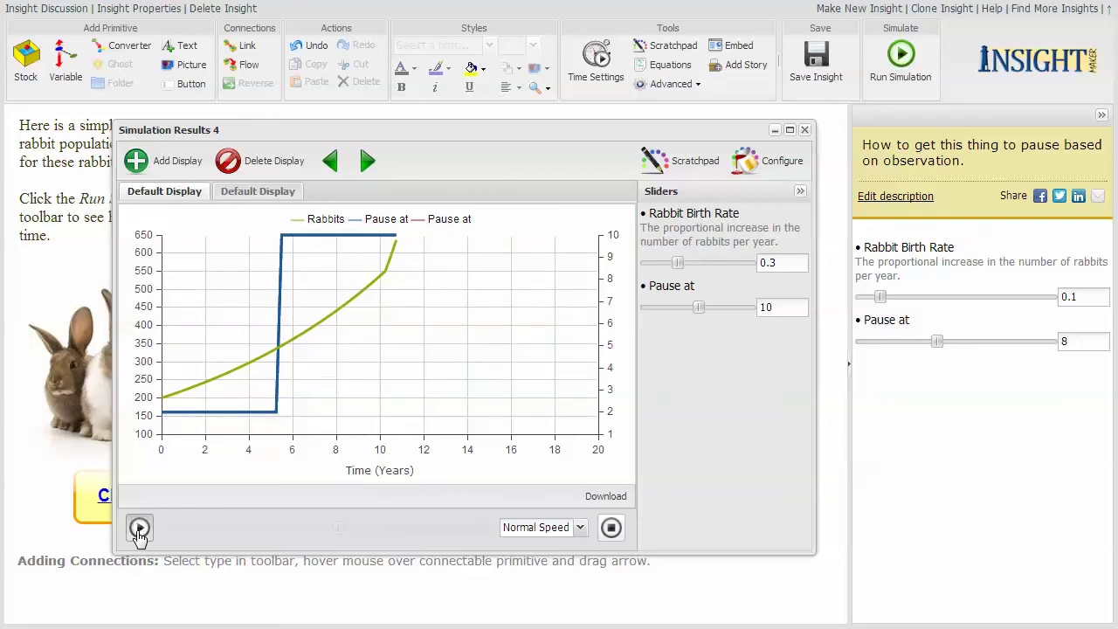
{"action": "left_click", "coordinate": [140, 528]}
{"action": "left_click", "coordinate": [140, 528]}
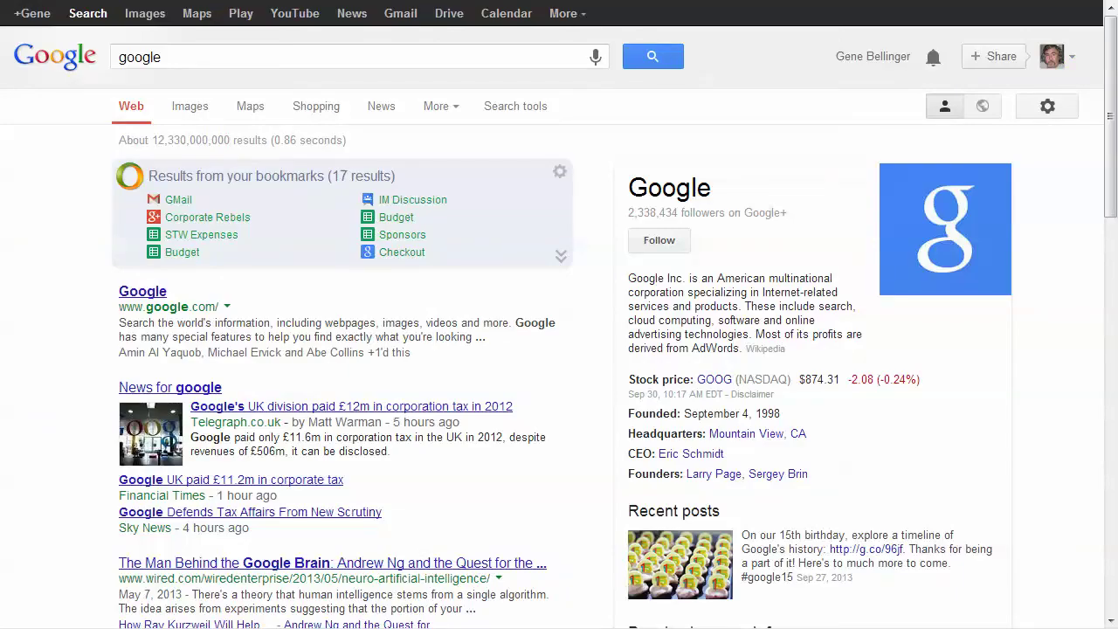
Search the web for "sysnet brain" and open the SysNet - TheBrain result.
{"action": "type", "text": "syst"}
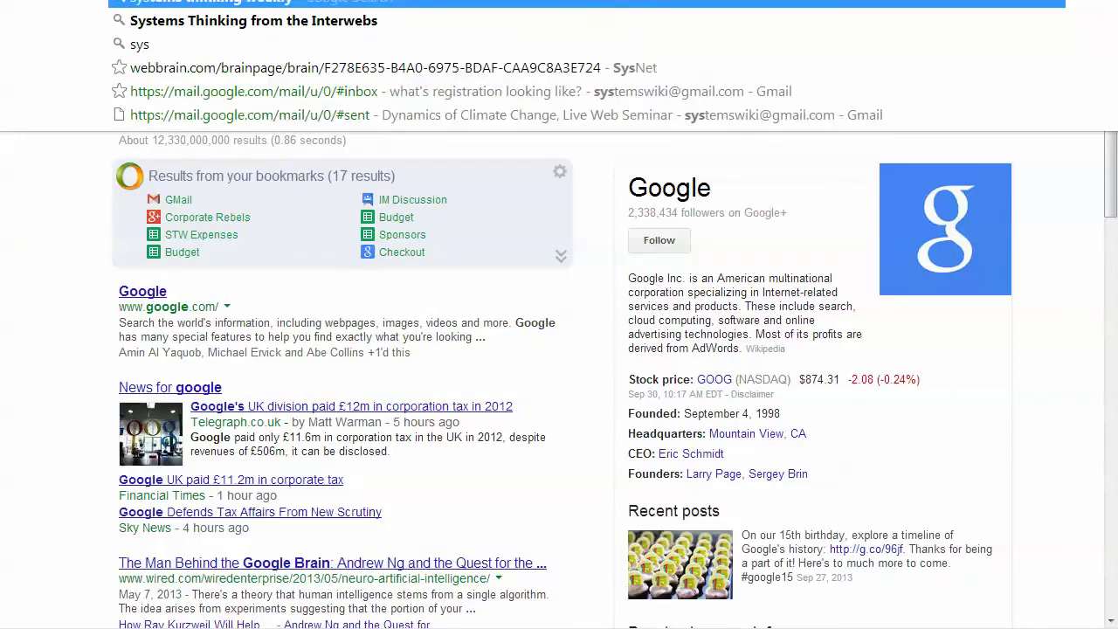
{"action": "type", "text": "en"}
{"action": "key", "text": "BackSpace"}
{"action": "key", "text": "BackSpace"}
{"action": "key", "text": "BackSpace"}
{"action": "type", "text": "net"}
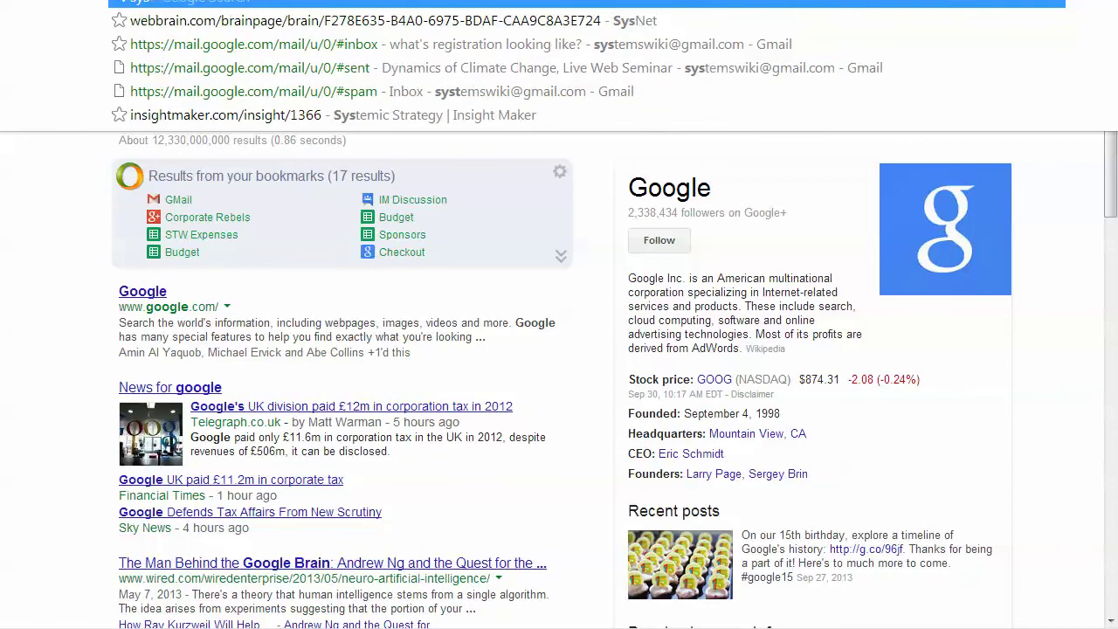
{"action": "type", "text": " b"}
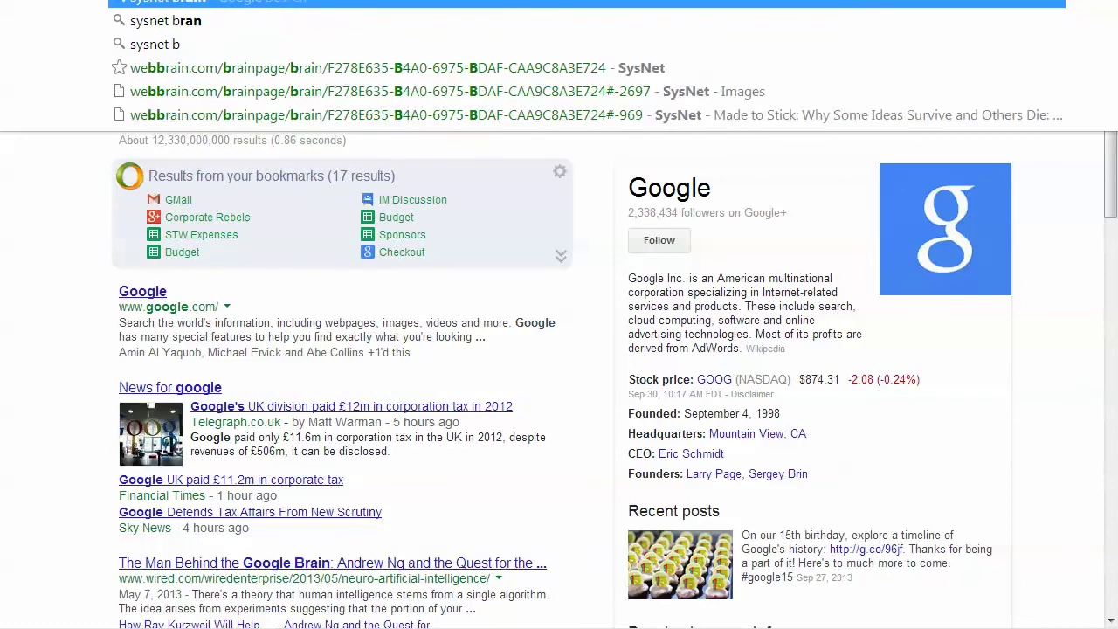
{"action": "key", "text": "Return"}
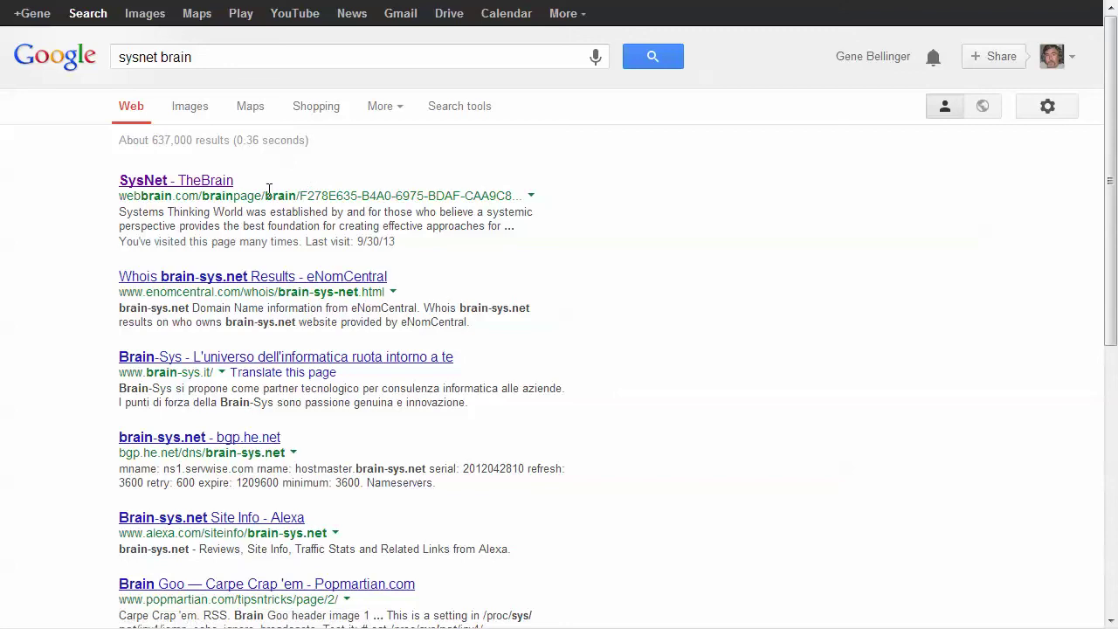
{"action": "left_click", "coordinate": [220, 190]}
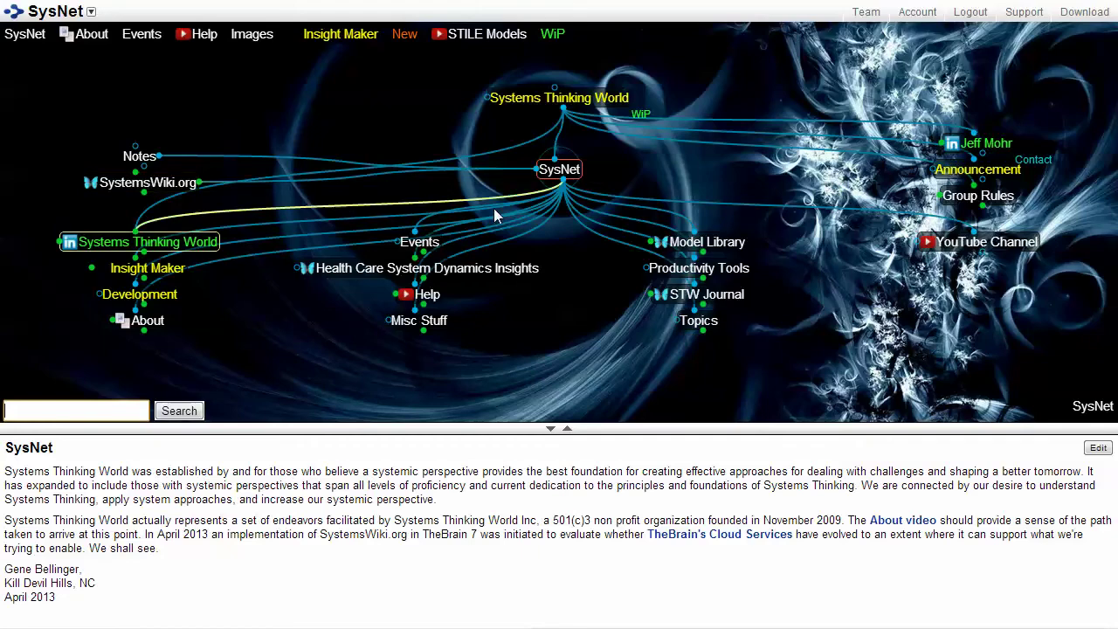
Open the Recent Updates thought under Insight Maker and review its notes on pausing simulations.
{"action": "left_click", "coordinate": [358, 40]}
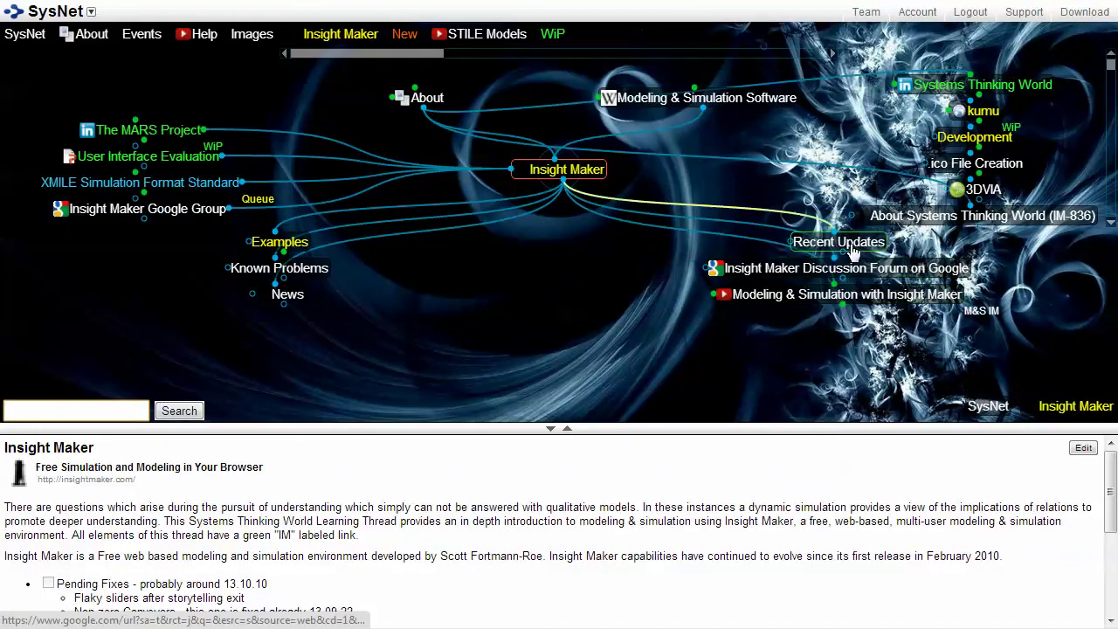
{"action": "left_click", "coordinate": [846, 243]}
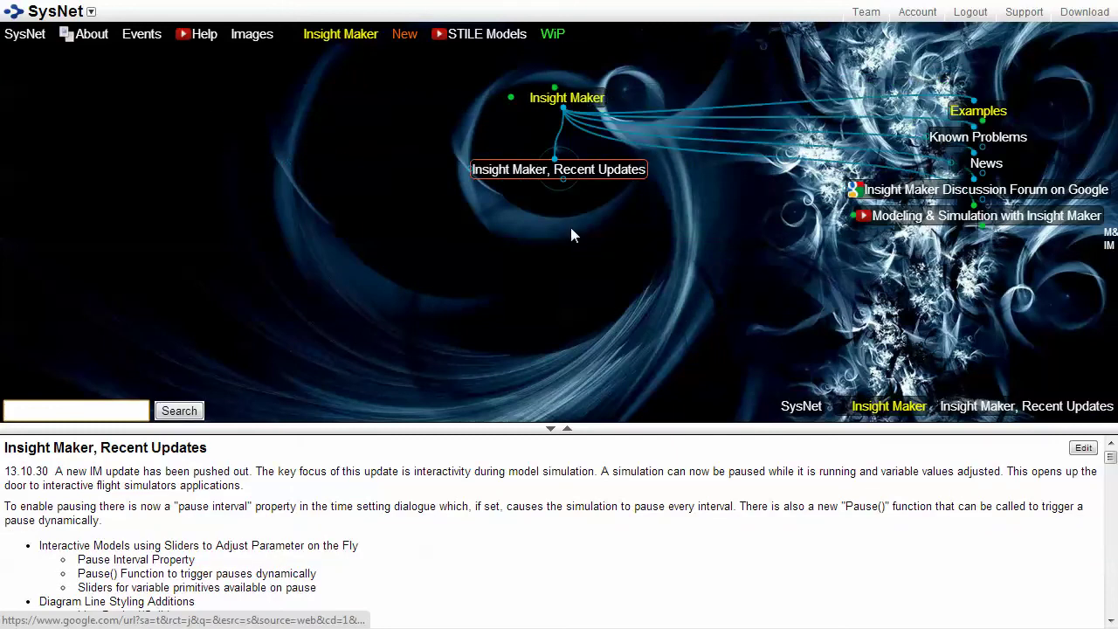
{"action": "scroll", "coordinate": [439, 479], "scroll_direction": "down", "scroll_amount": 5}
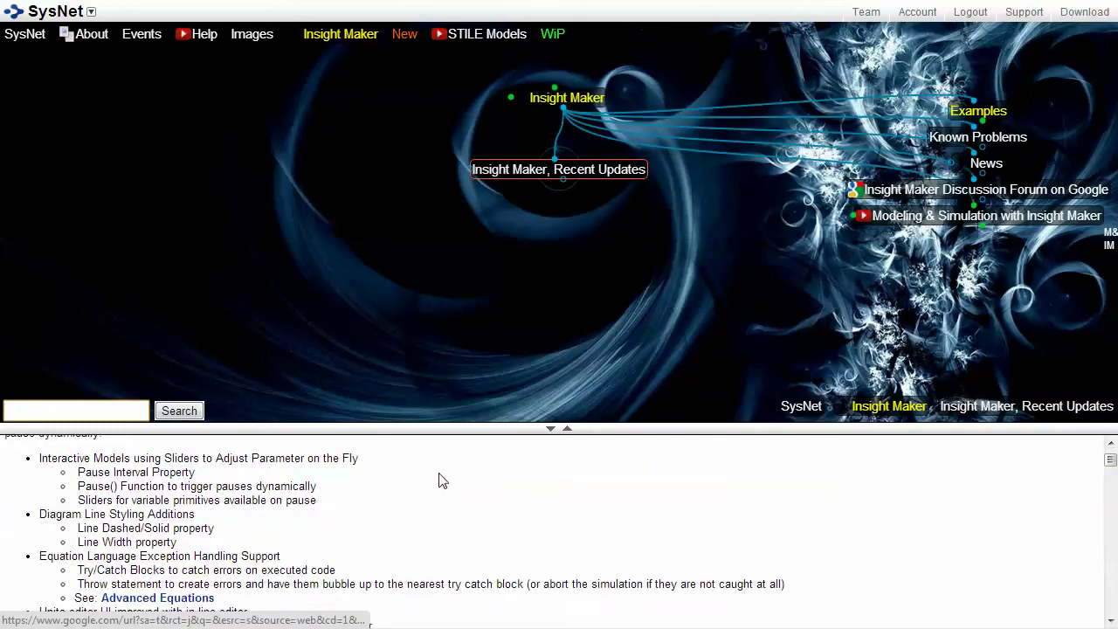
{"action": "scroll", "coordinate": [442, 479], "scroll_direction": "up", "scroll_amount": 5}
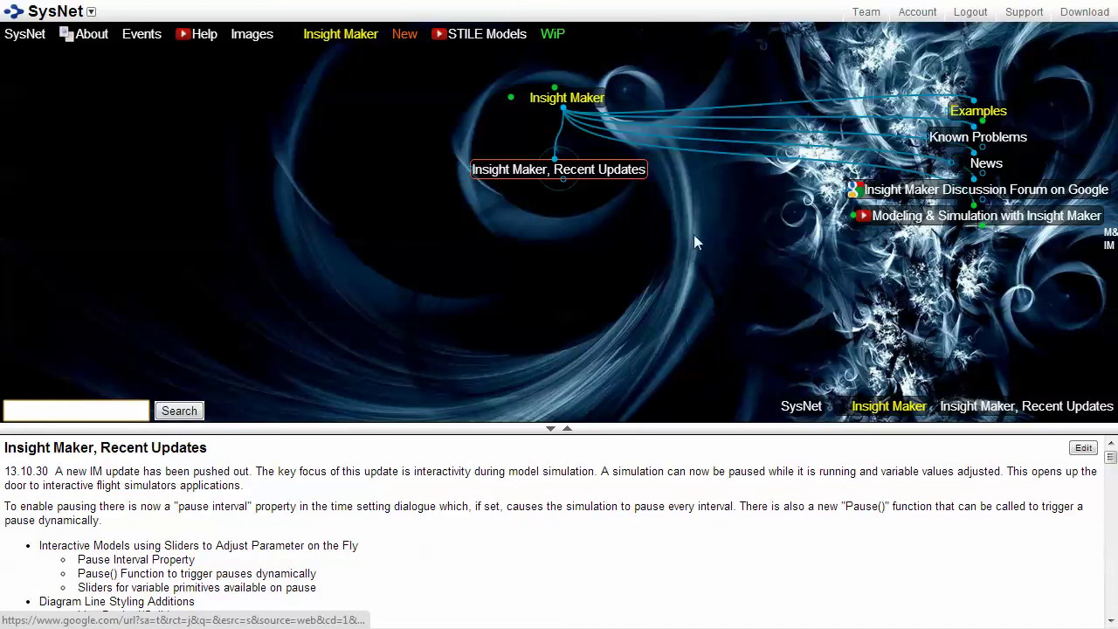
Open the Insight Maker News thought and search the SysNet brain for "pause".
{"action": "left_click", "coordinate": [992, 173]}
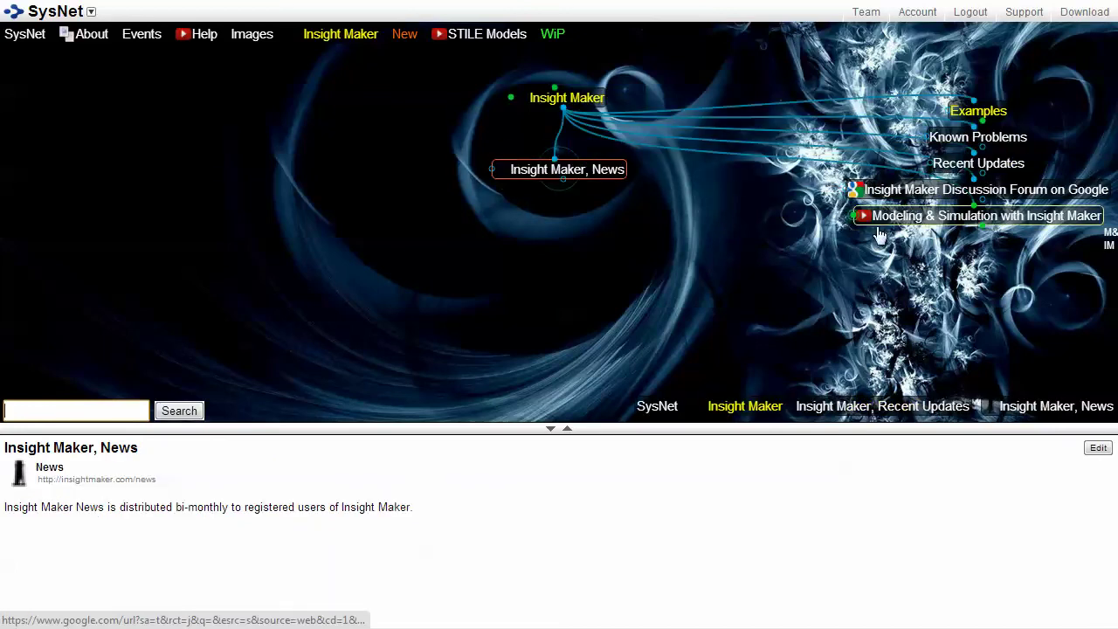
{"action": "left_click", "coordinate": [132, 411]}
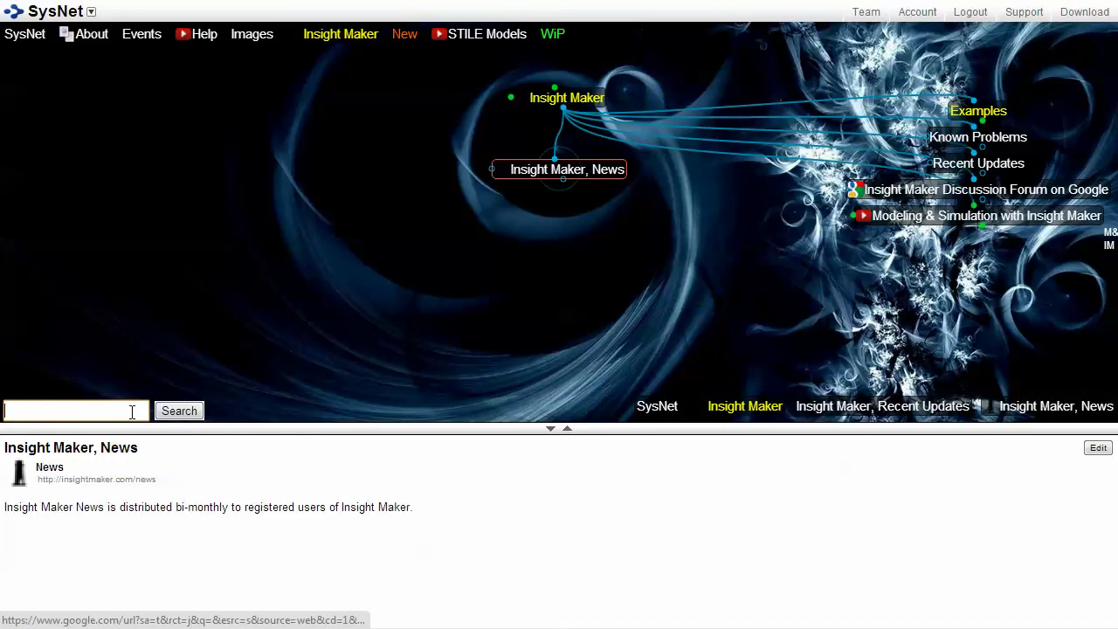
{"action": "type", "text": "pause"}
{"action": "left_click", "coordinate": [203, 461]}
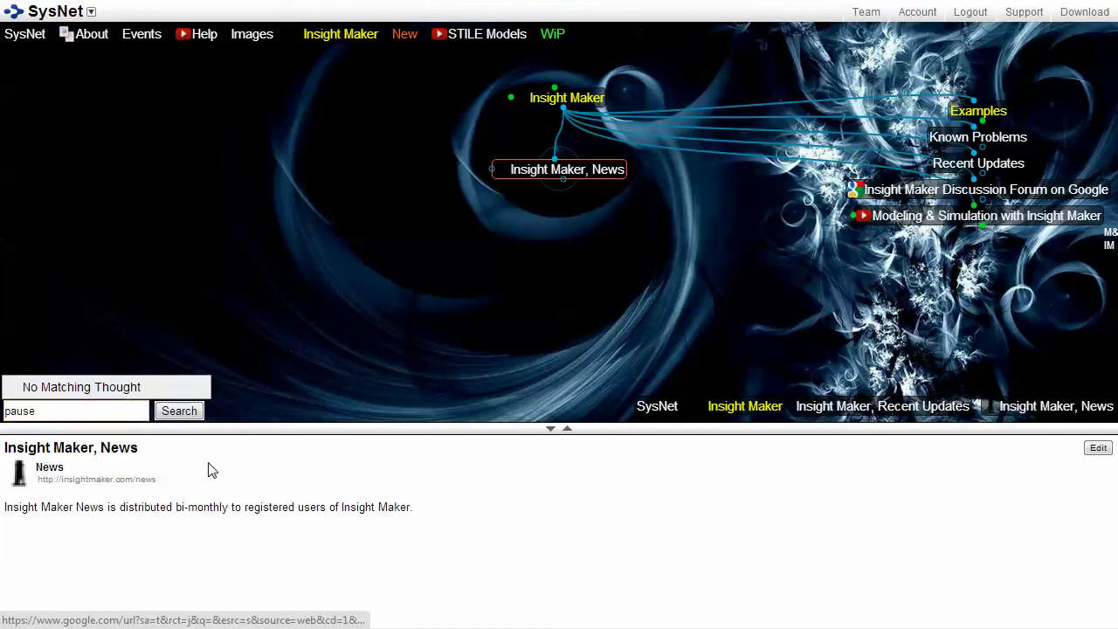